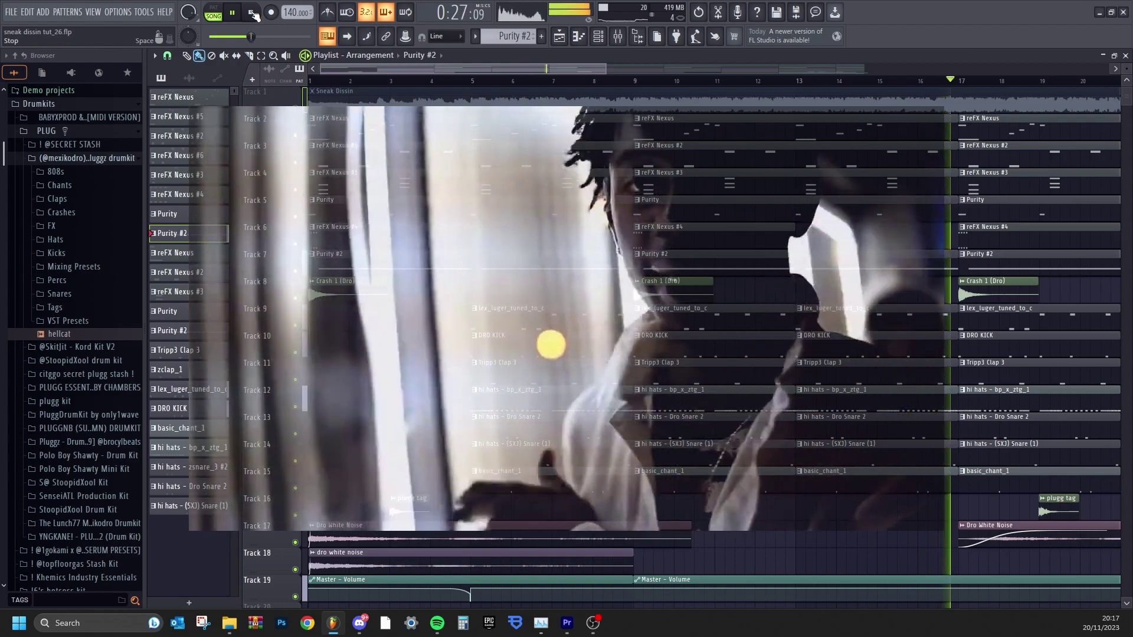
Step: Stop playback and select the playlist from bar 1 to bar 9 as the loop region
left_click(253, 13)
left_click_drag(634, 82, 487, 96)
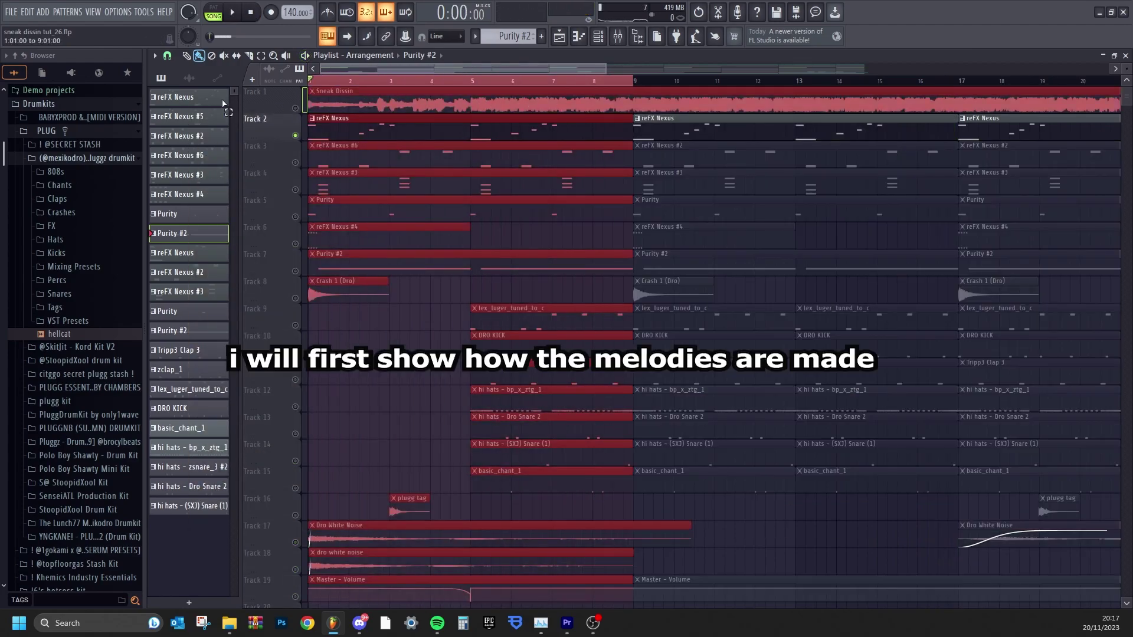
left_click_drag(607, 68, 458, 87)
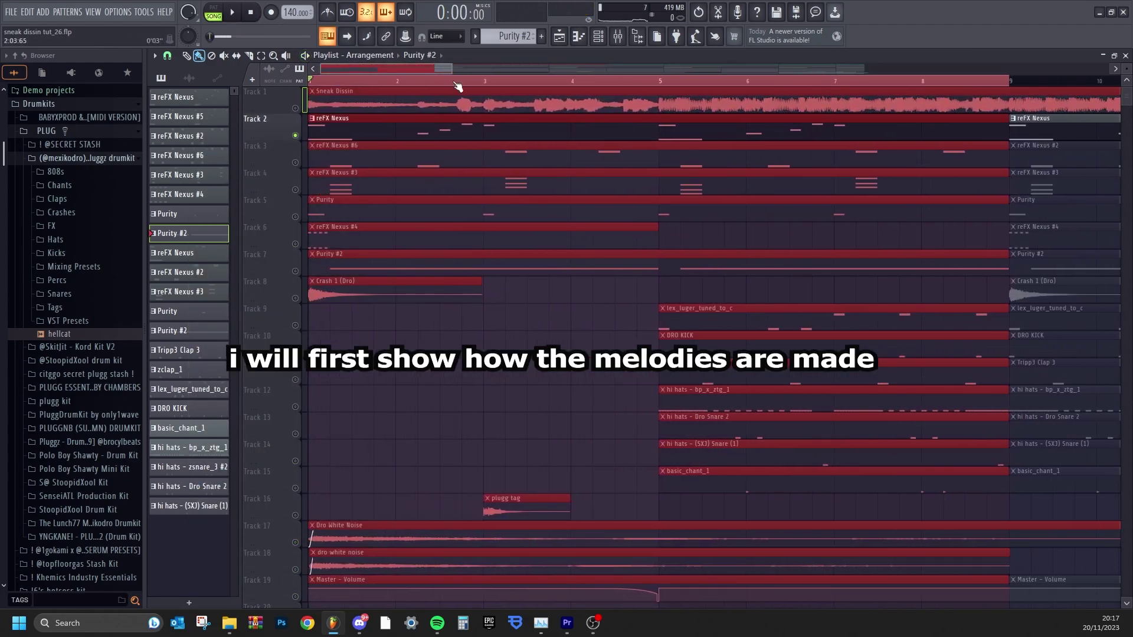
Step: Play Track 2's reFX Nexus pattern in the piano roll and inspect the preset of its Nexus instrument
double_click(400, 131)
key("space")
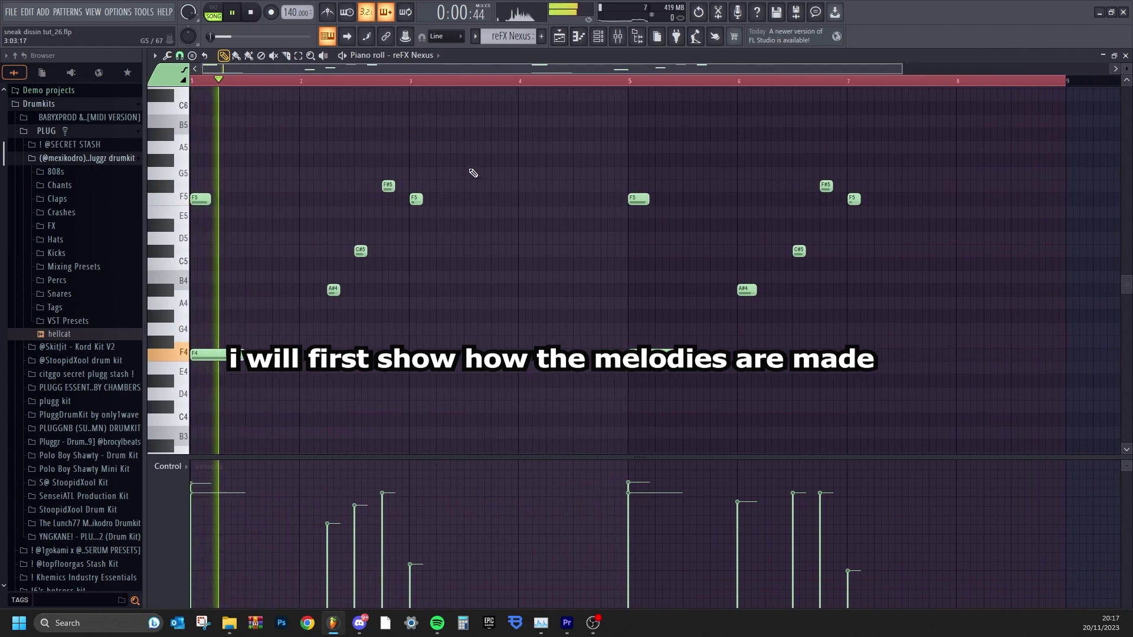
left_click(603, 39)
left_click(313, 247)
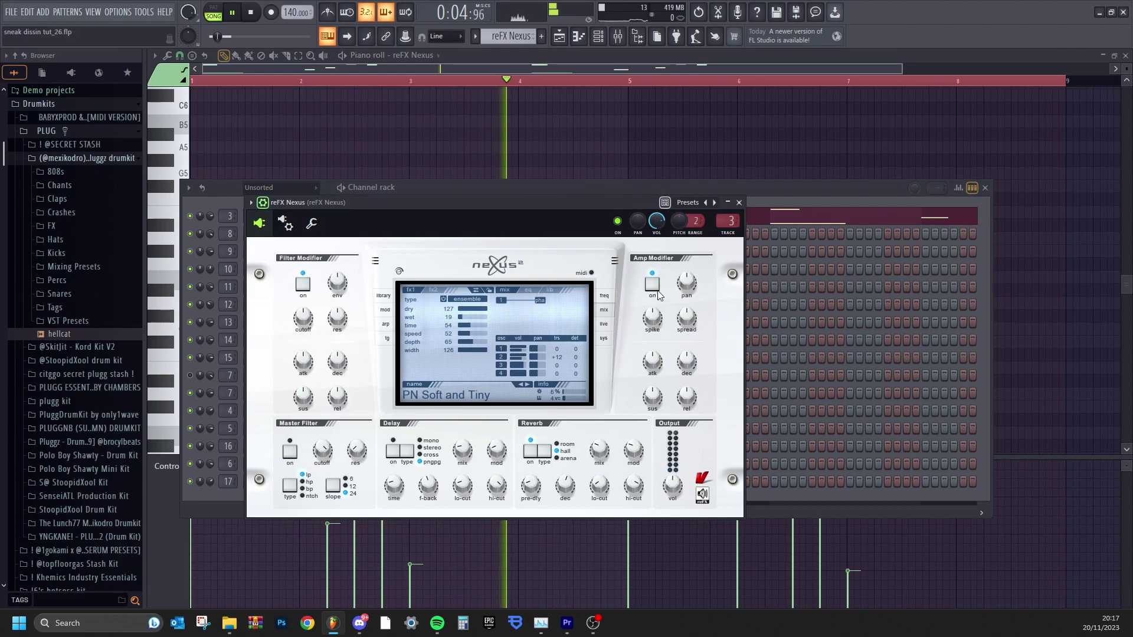
left_click(739, 204)
left_click(597, 37)
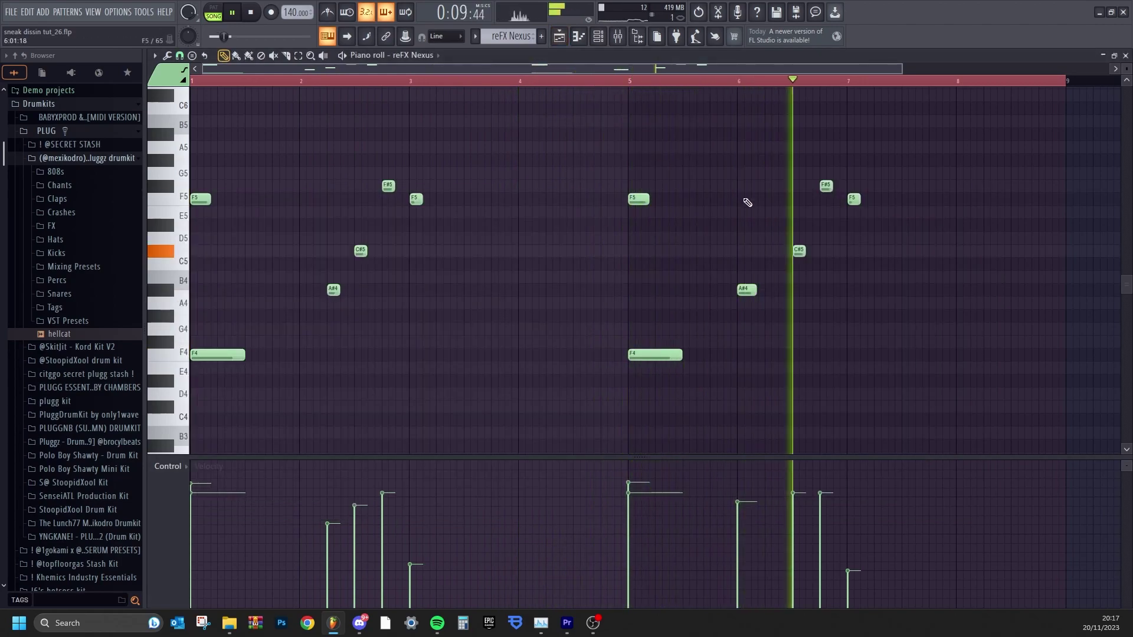
Step: Unmute Track 3 in the playlist and open its reFX Nexus #6 pattern in the piano roll
left_click(559, 37)
left_click(296, 165)
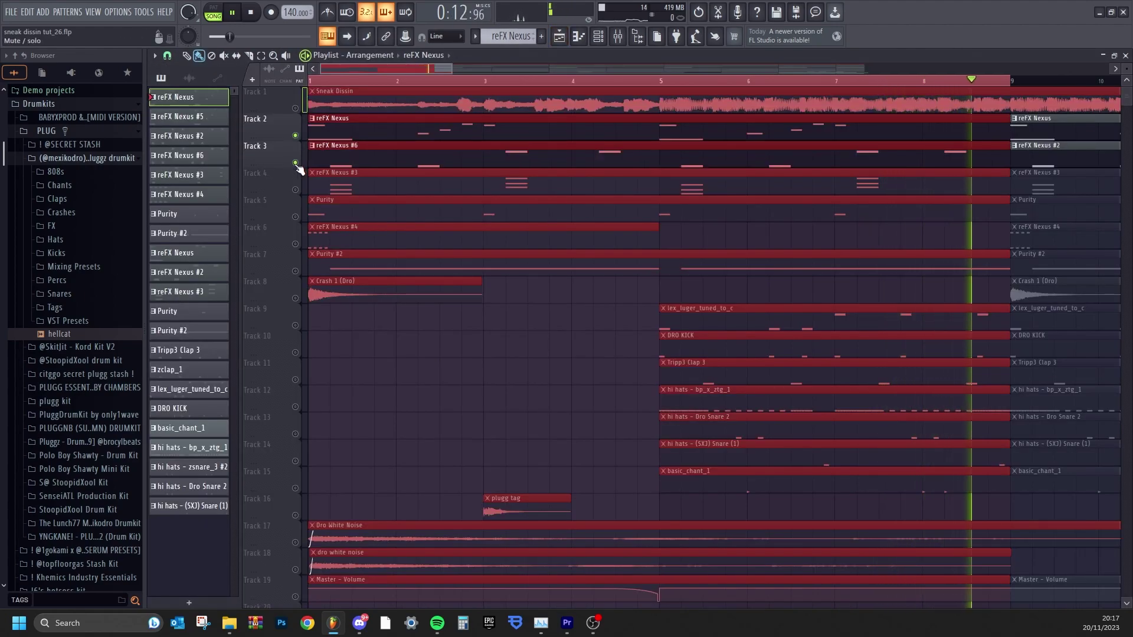
double_click(346, 161)
scroll(345, 161, "up", 1)
Step: Inspect the reFX Nexus #2 instrument's preset and browse the Plucked category in its library
key("F6")
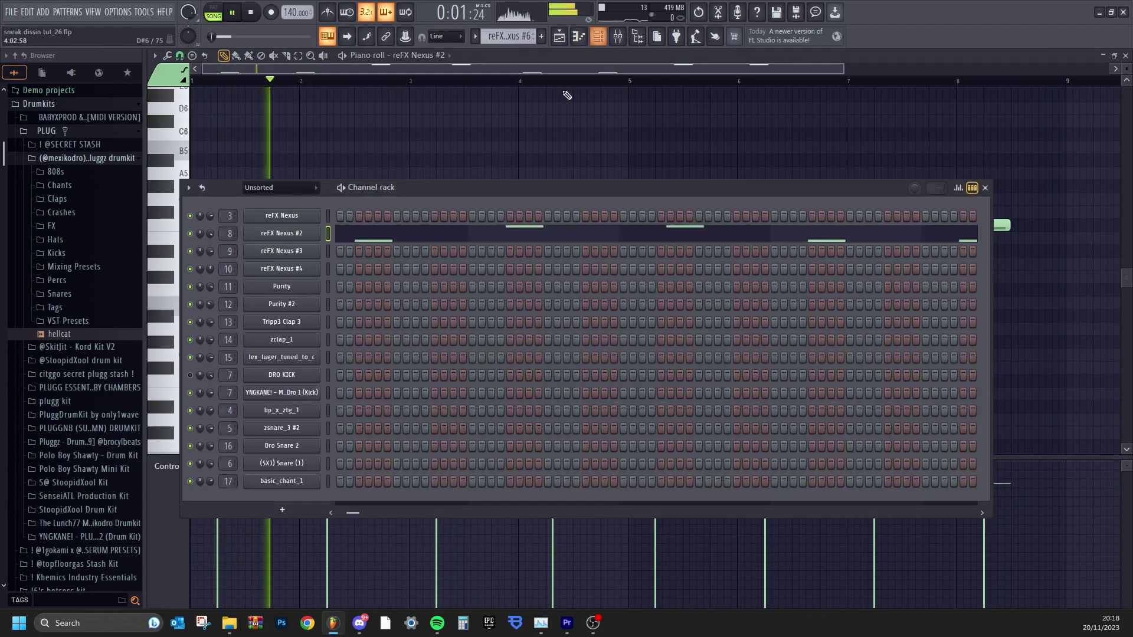
left_click(290, 235)
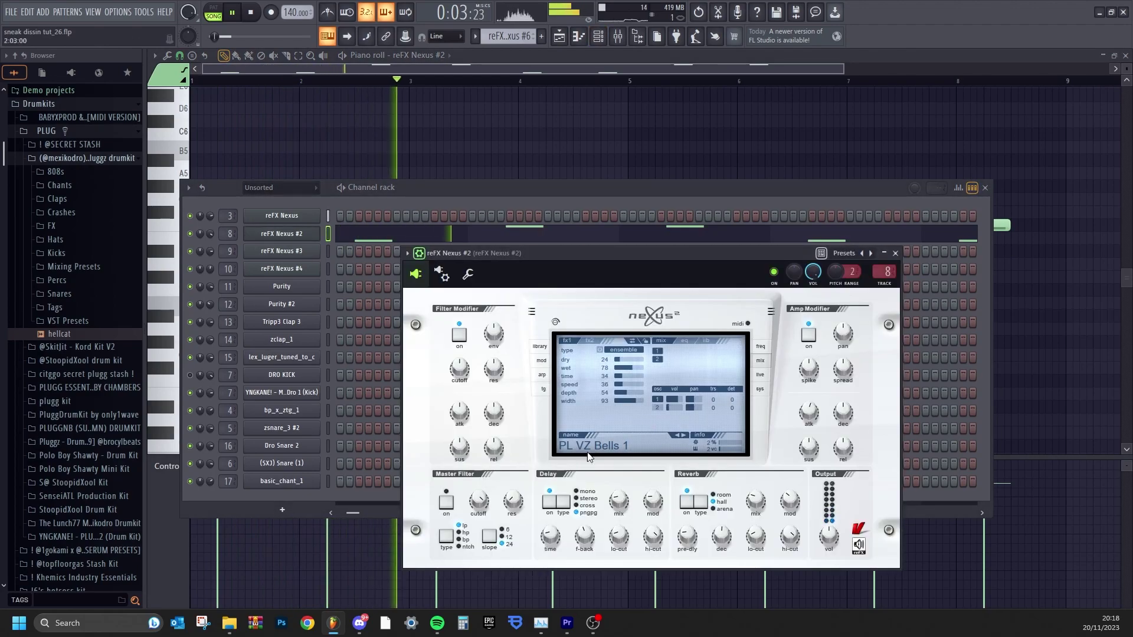
left_click(539, 347)
left_click_drag(638, 377, 633, 387)
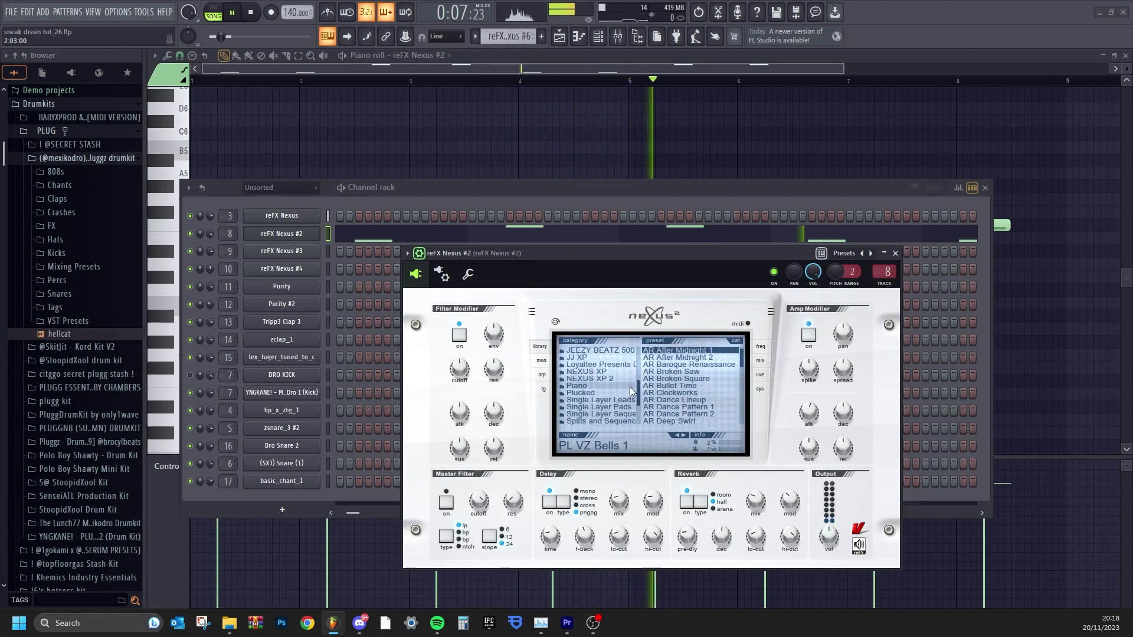
left_click(587, 394)
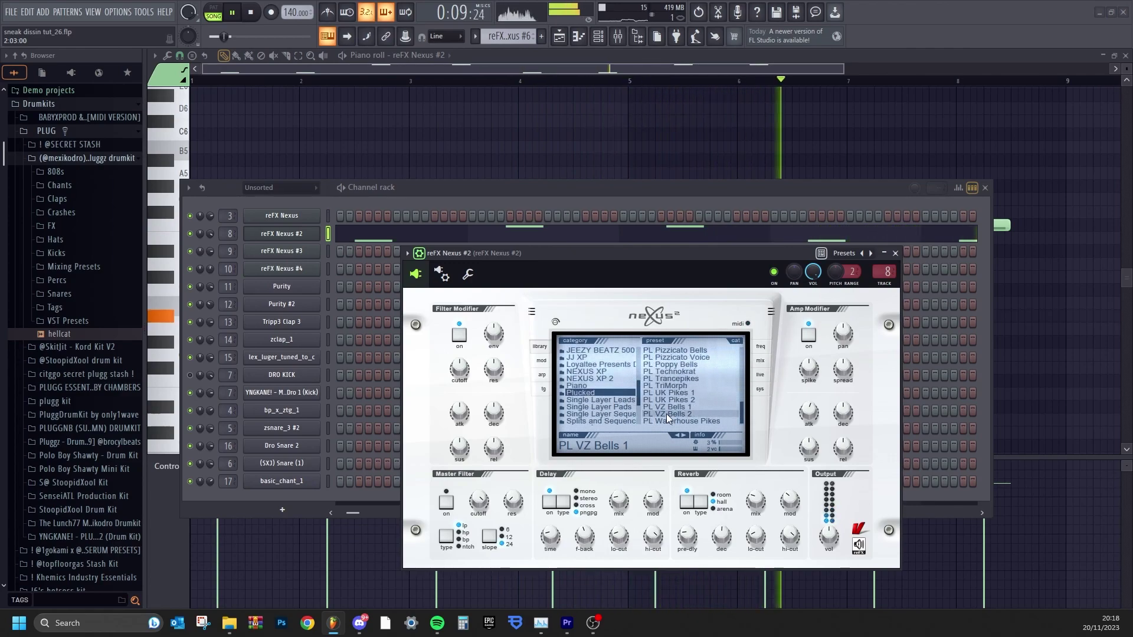
left_click(895, 253)
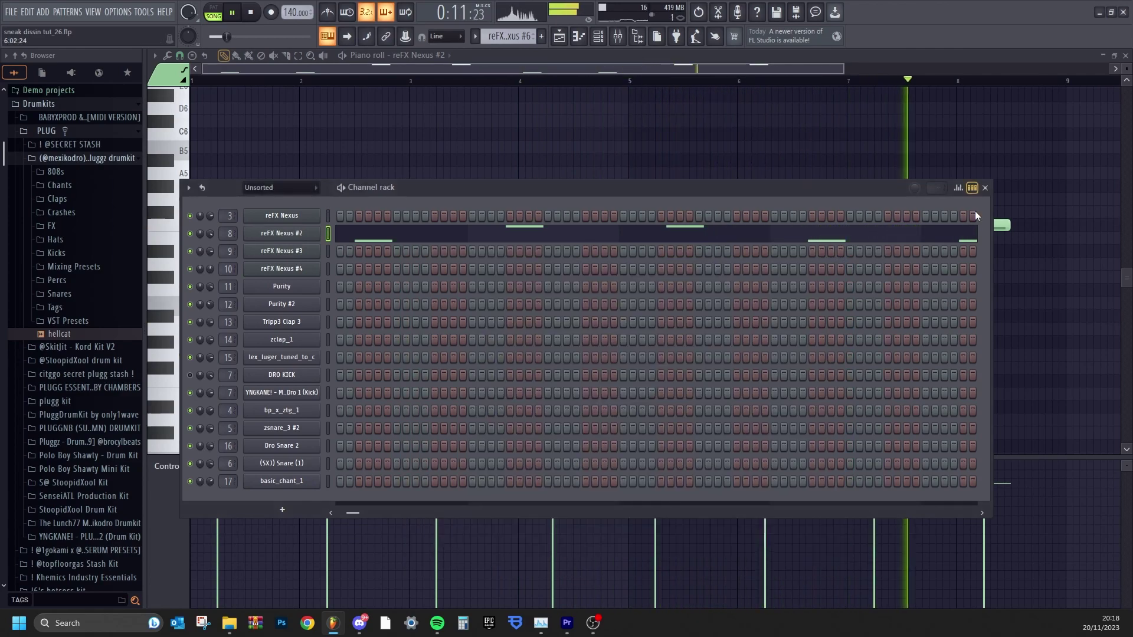
left_click(985, 188)
Step: Unmute Track 4 in the playlist and open its reFX Nexus #3 pattern in the piano roll
left_click(559, 37)
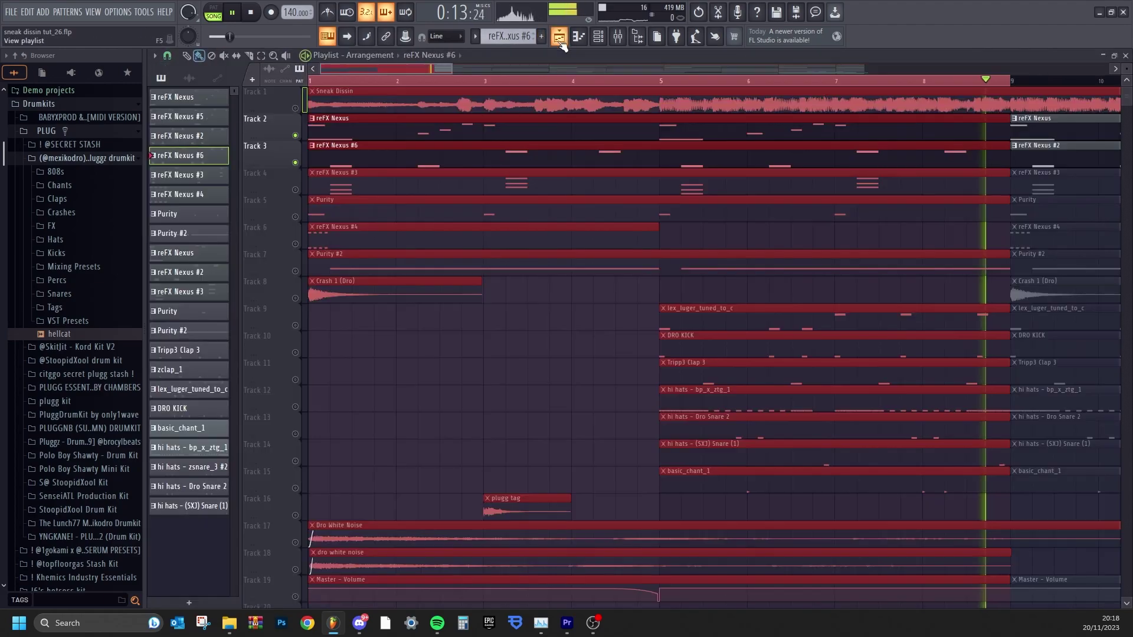
left_click(297, 191)
double_click(370, 190)
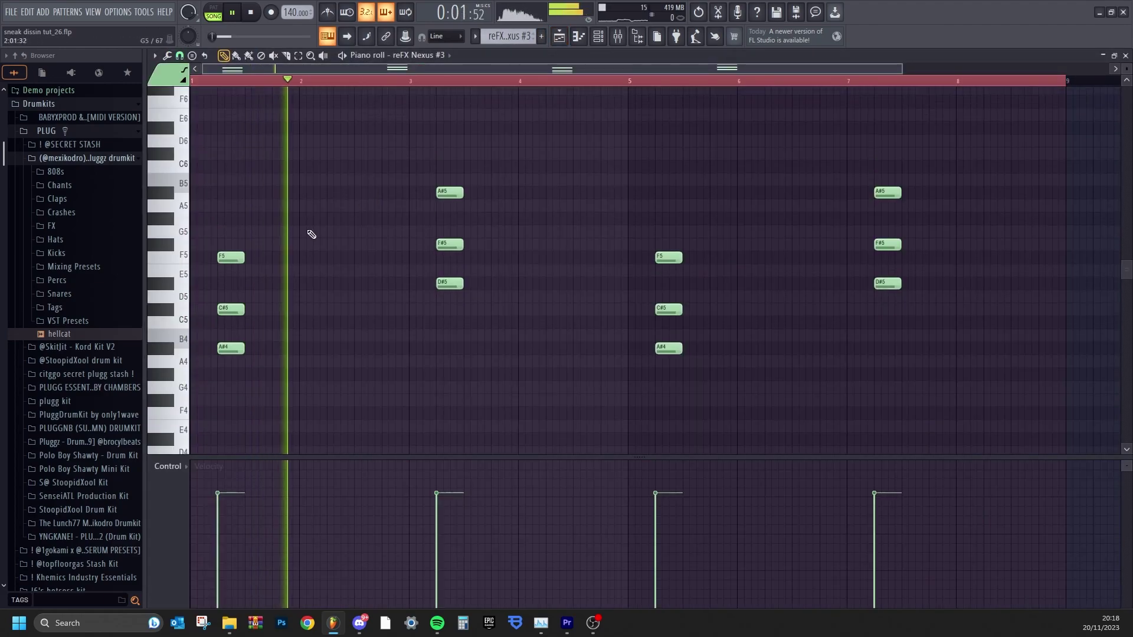
Step: Inspect the preset loaded in the reFX Nexus #3 instrument, then close its window and the channel rack
key("F6")
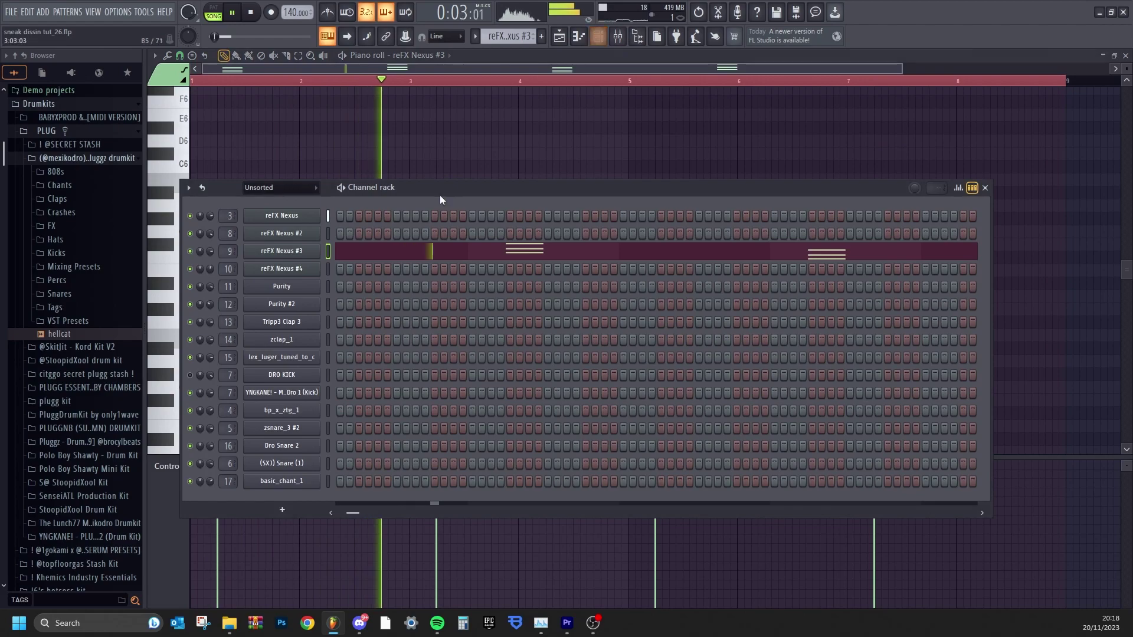
left_click(297, 254)
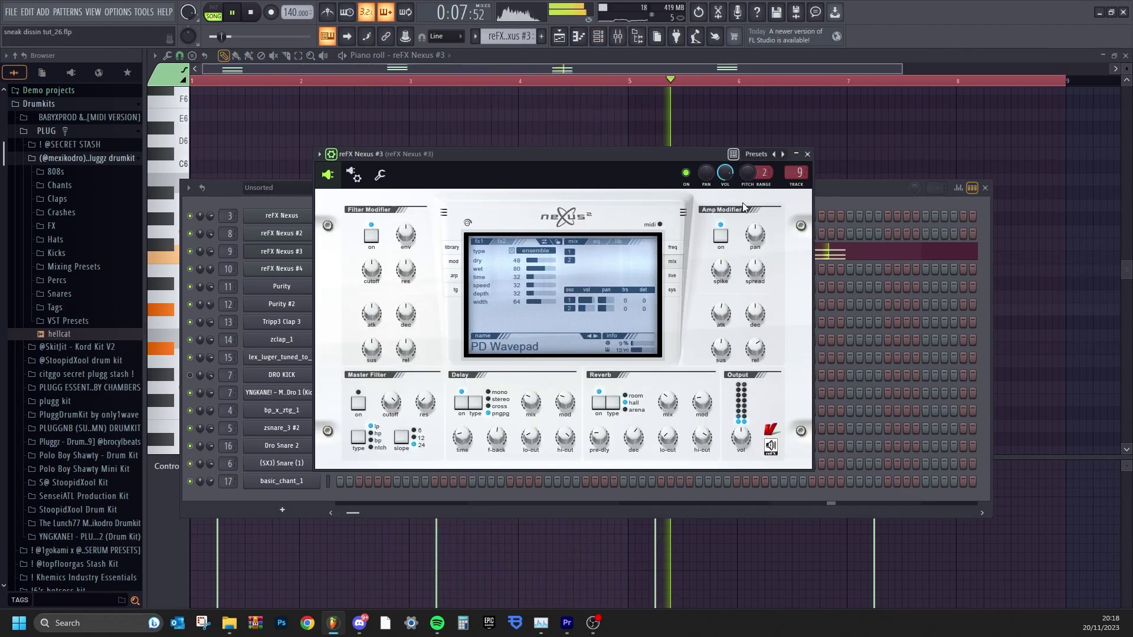
left_click(807, 154)
key("F6")
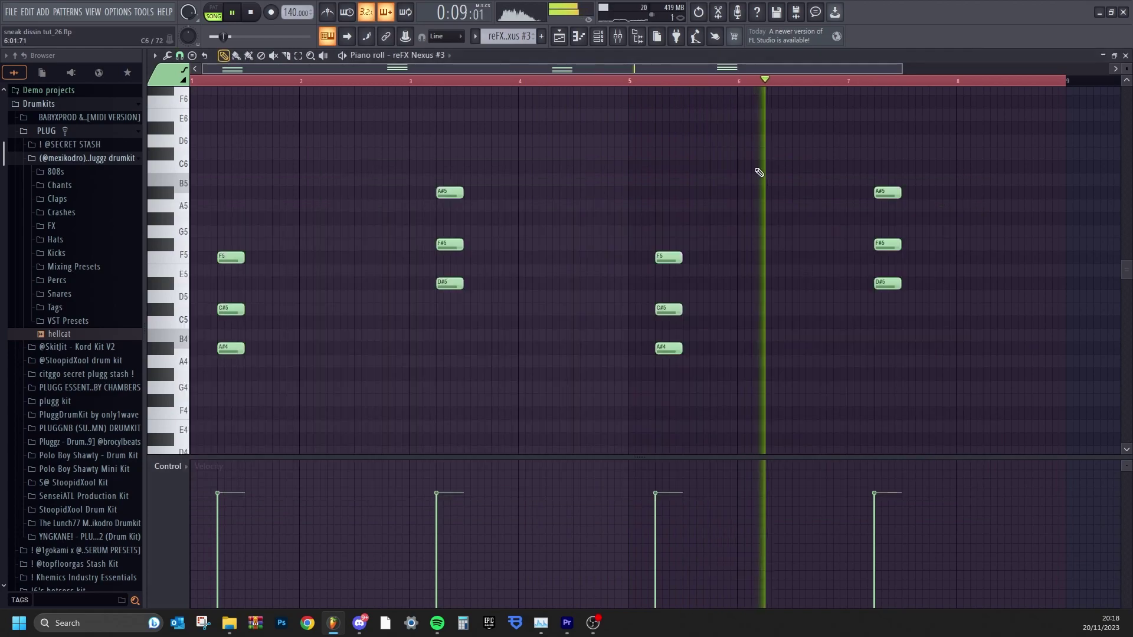
Step: Unmute Track 5 and examine its Purity pattern's notes and the preset of the Purity instrument
left_click(561, 37)
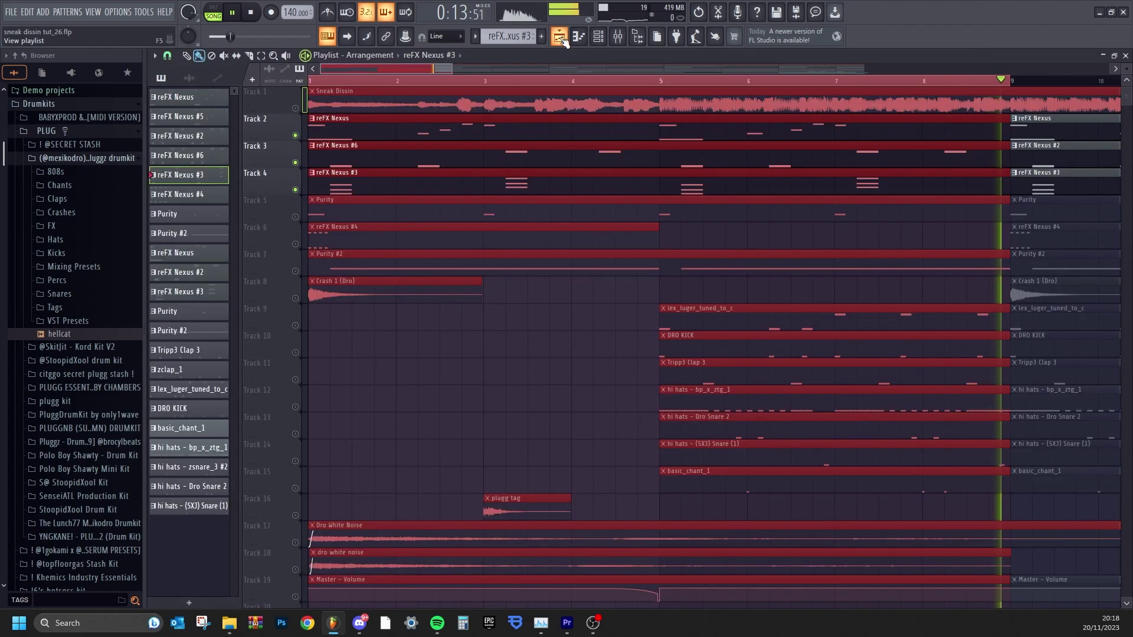
double_click(386, 215)
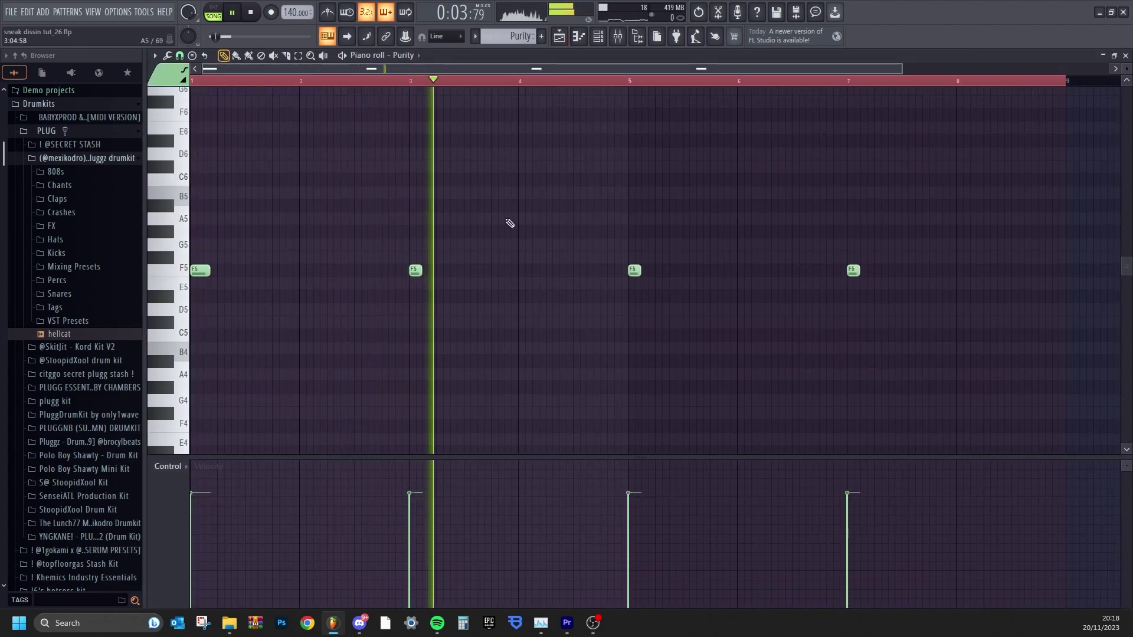
key("F6")
left_click(298, 287)
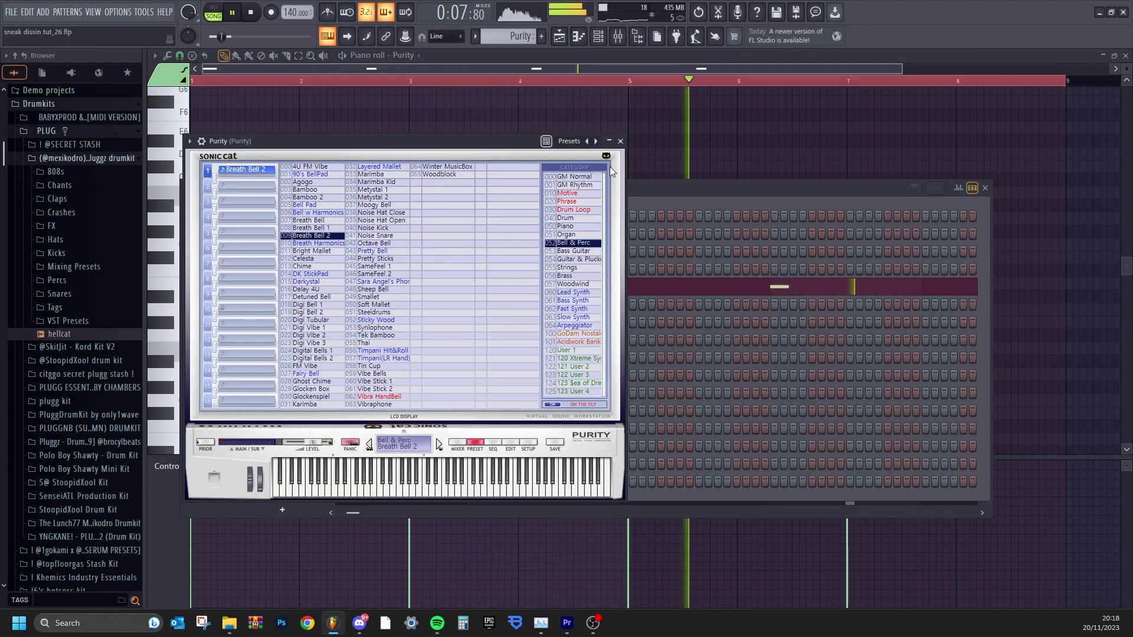
left_click(620, 141)
left_click(986, 188)
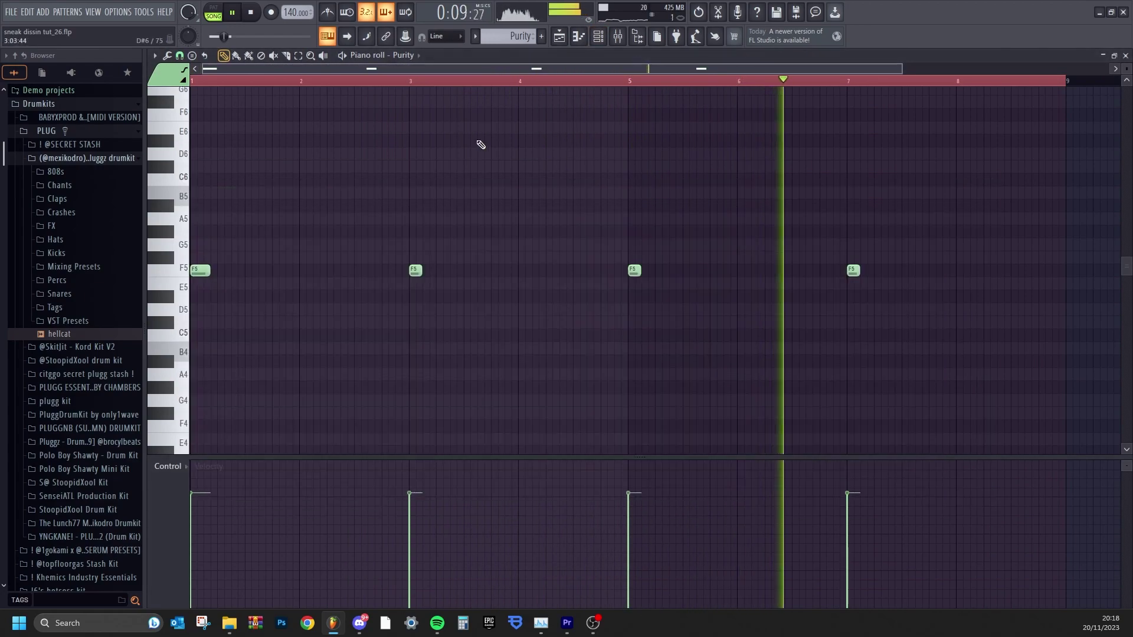
Step: Unmute Track 6 and examine its reFX Nexus #4 notes, along with the instrument's Arpeggios preset list and mix page
left_click(559, 38)
double_click(298, 251)
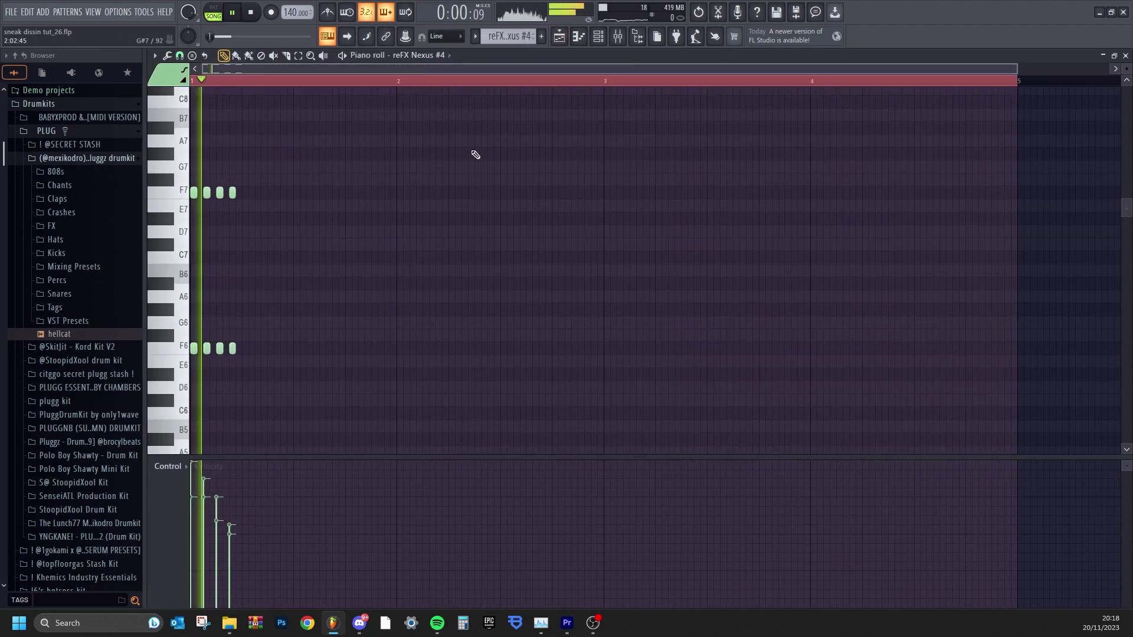
left_click(598, 38)
left_click(292, 275)
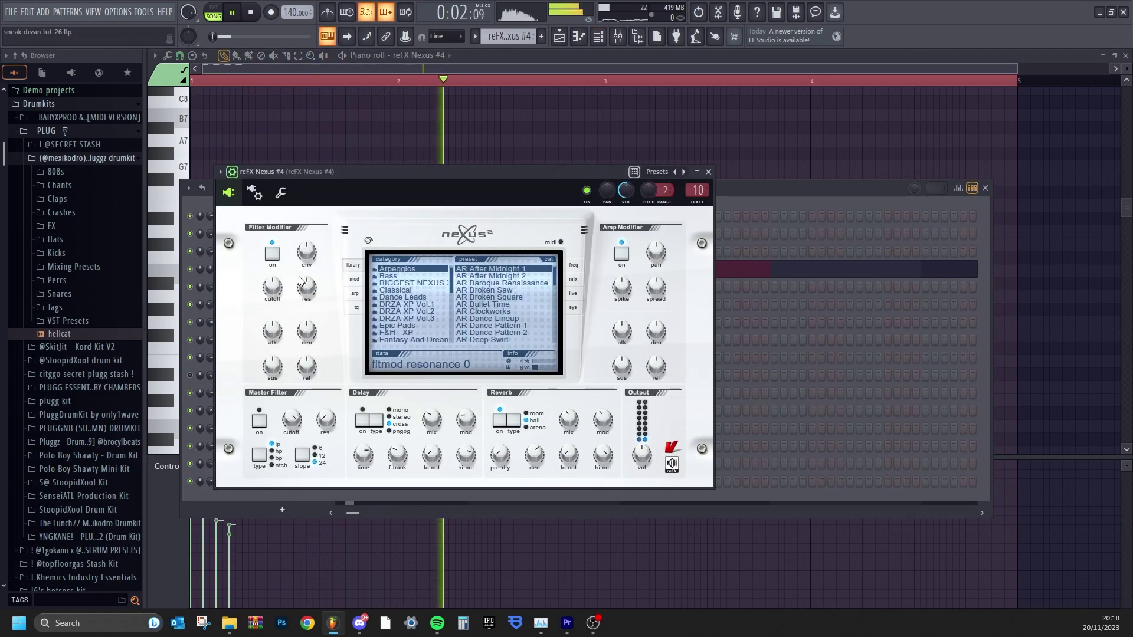
left_click_drag(555, 274, 556, 313)
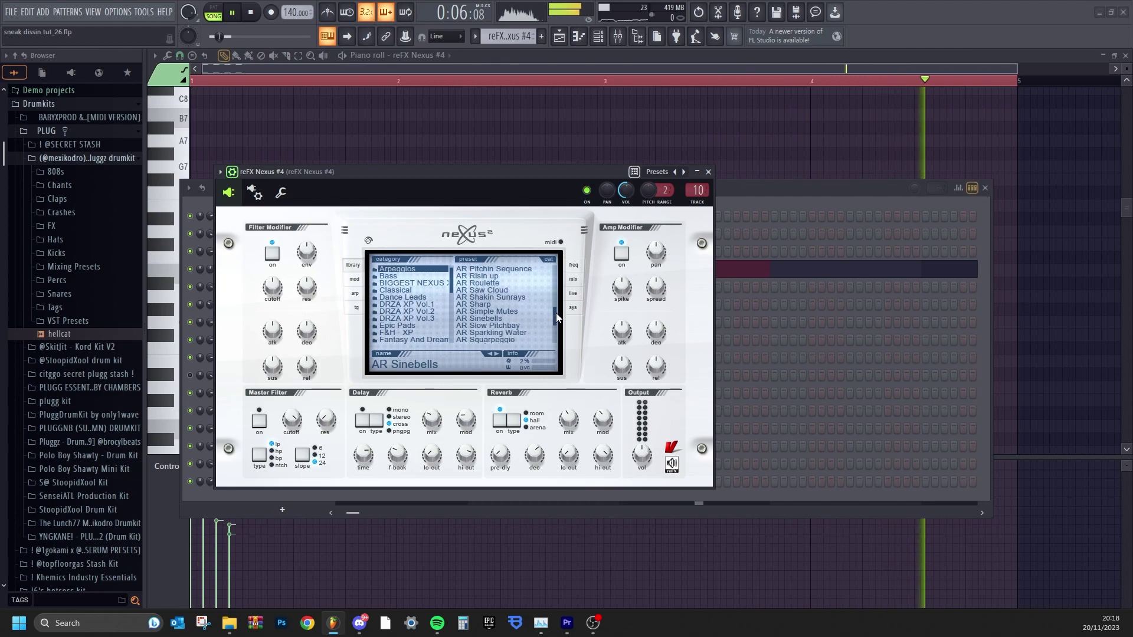
left_click(576, 279)
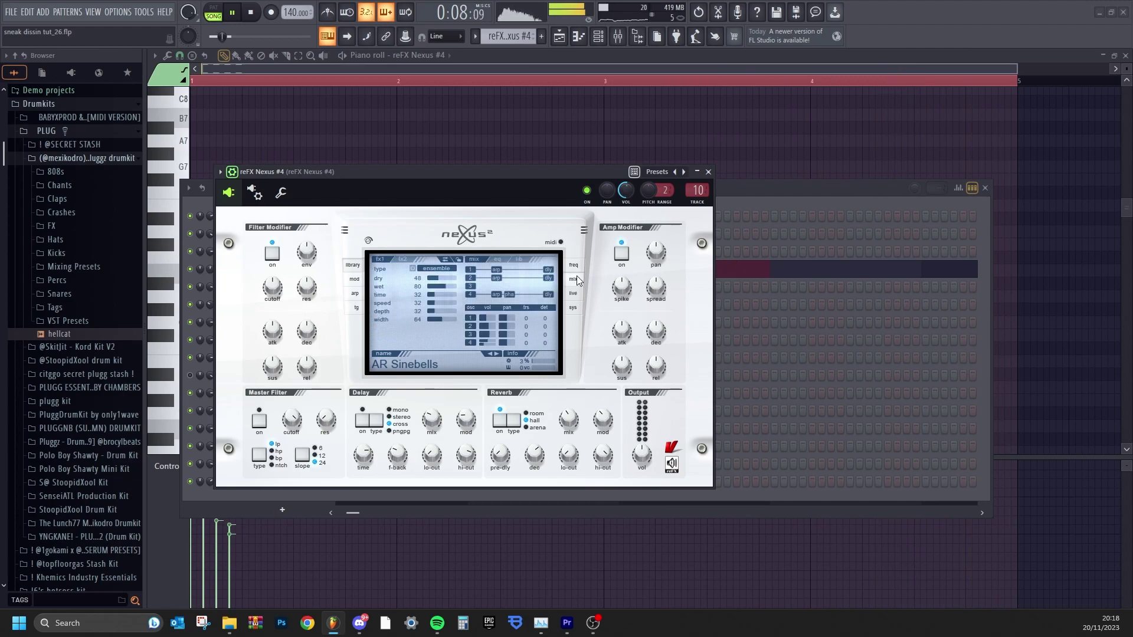
left_click(708, 172)
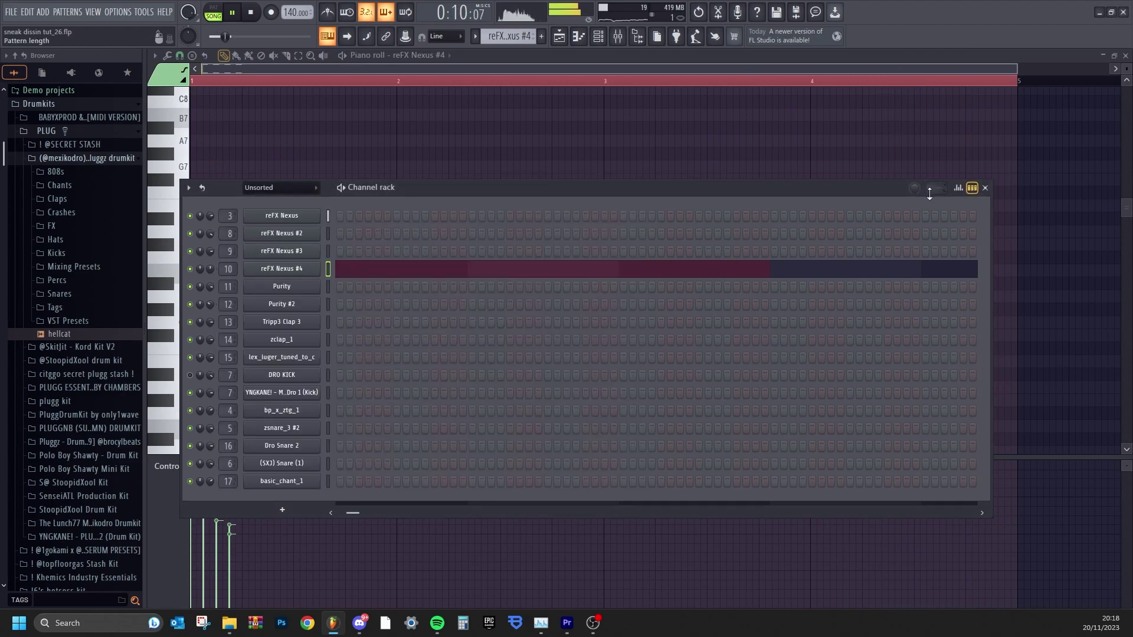
left_click(985, 187)
Step: Solo Track 7 in the playlist and open its Purity #2 pattern in the piano roll
left_click(559, 36)
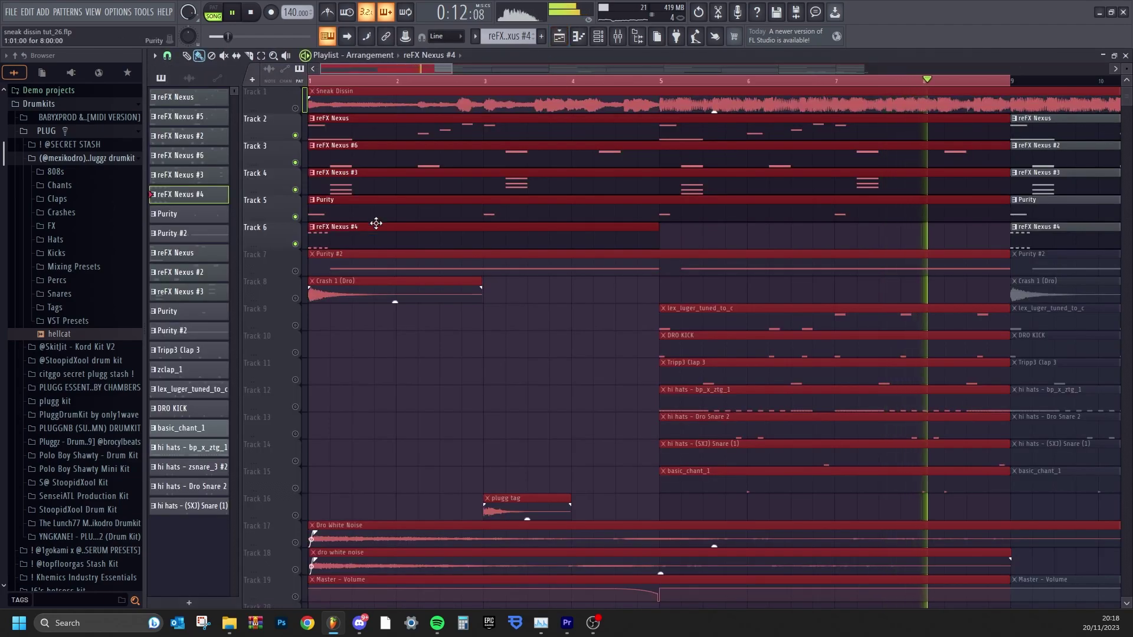
right_click(296, 271)
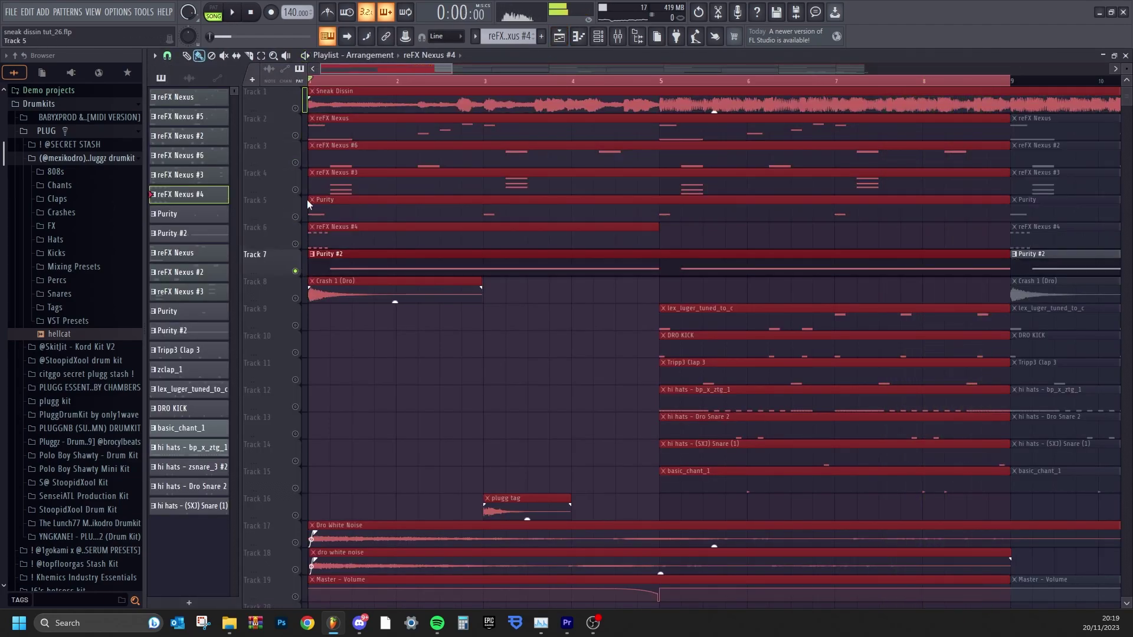
double_click(366, 260)
Step: Inspect the preset loaded in the Purity #2 instrument, then close its window and the channel rack
key("F6")
left_click(299, 303)
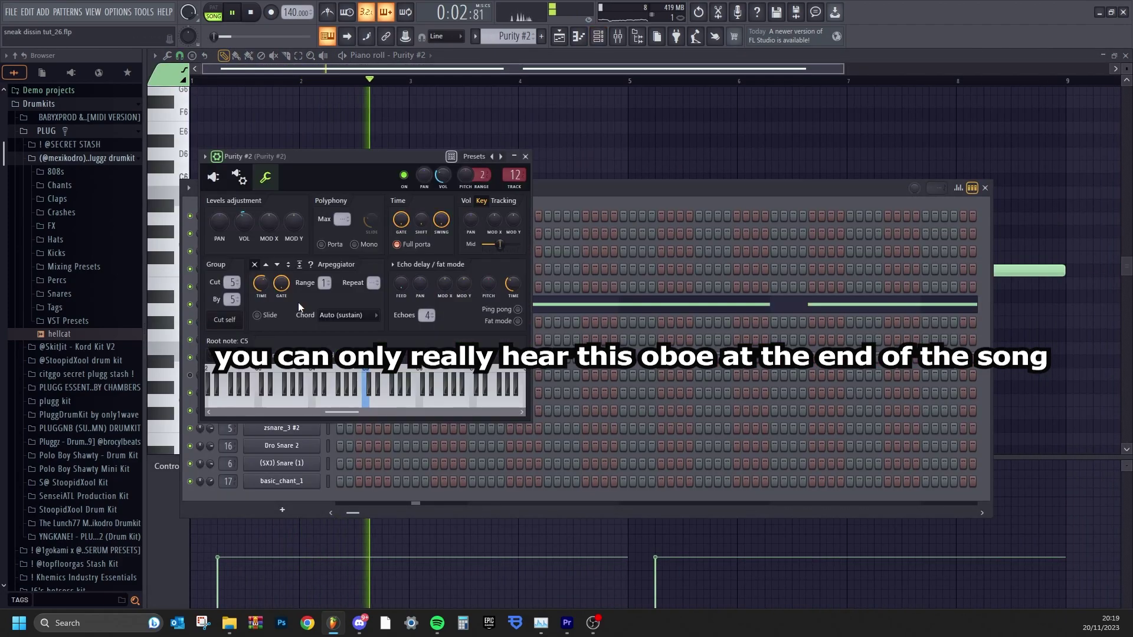
left_click(213, 177)
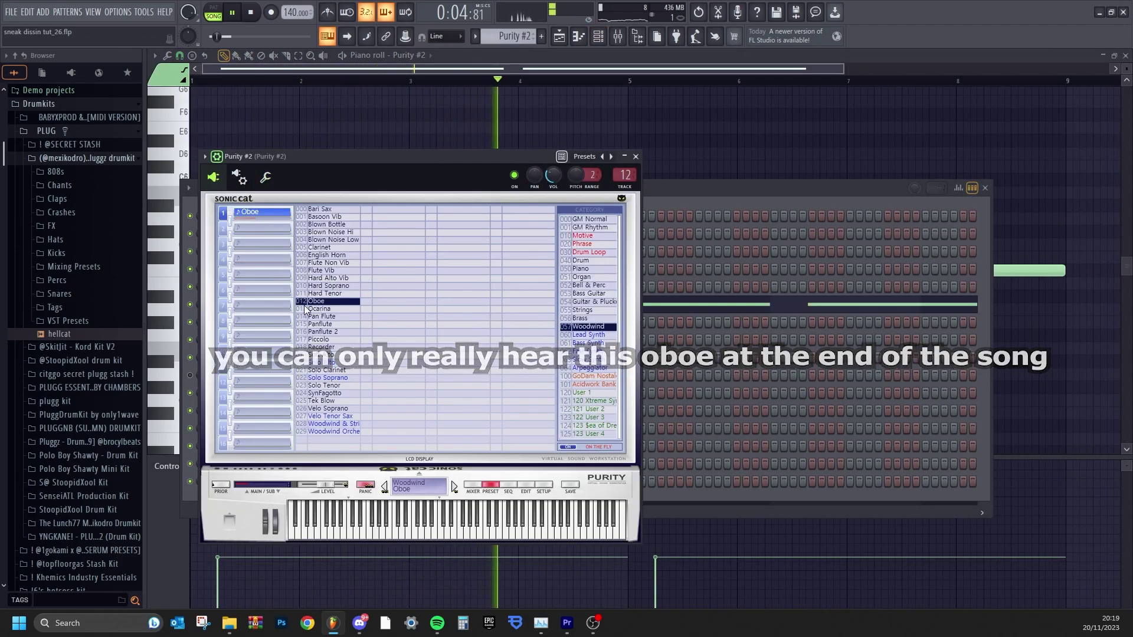
left_click(636, 157)
left_click(985, 188)
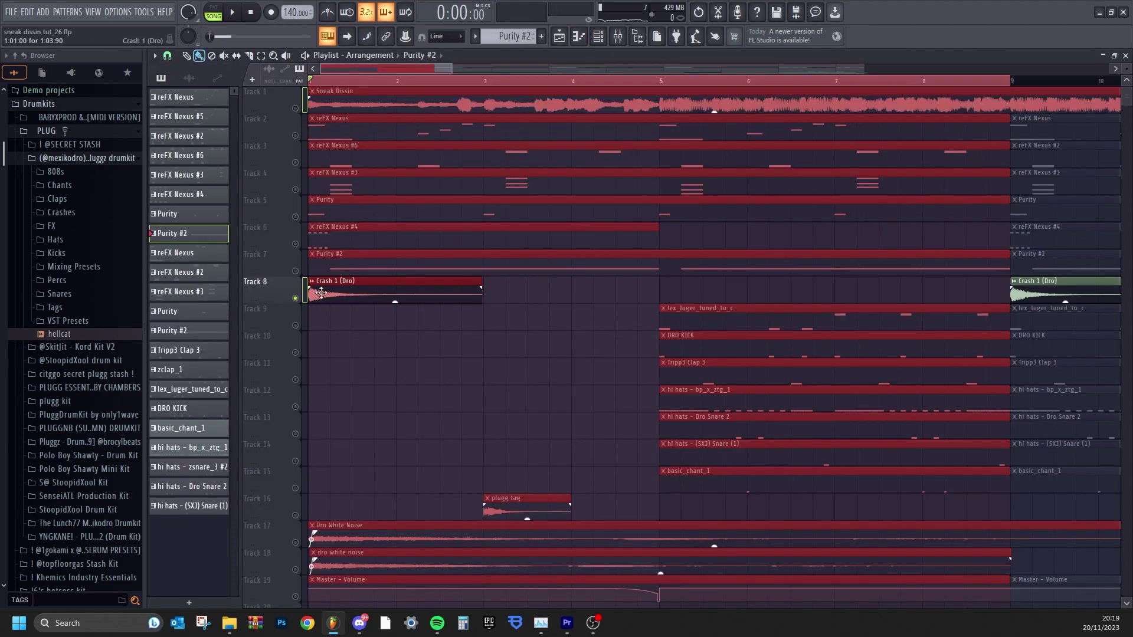
Step: Unmute Tracks 2 to 7, clear the playlist selection and play the melody tracks together with the Track 8 crash
left_click_drag(295, 136, 298, 273)
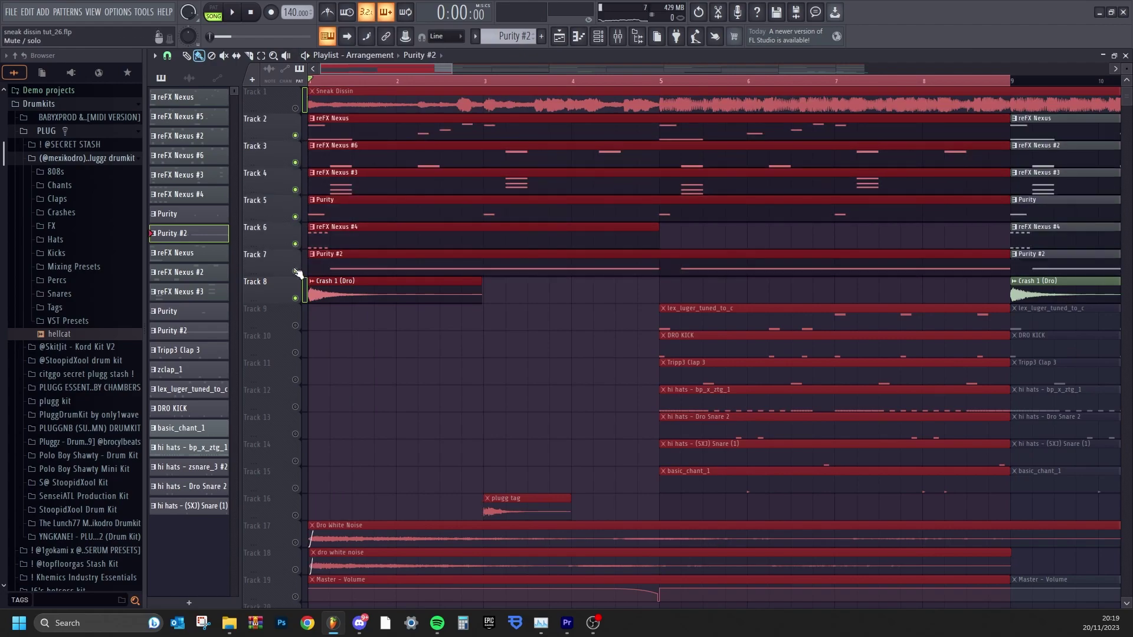
key("ctrl+d")
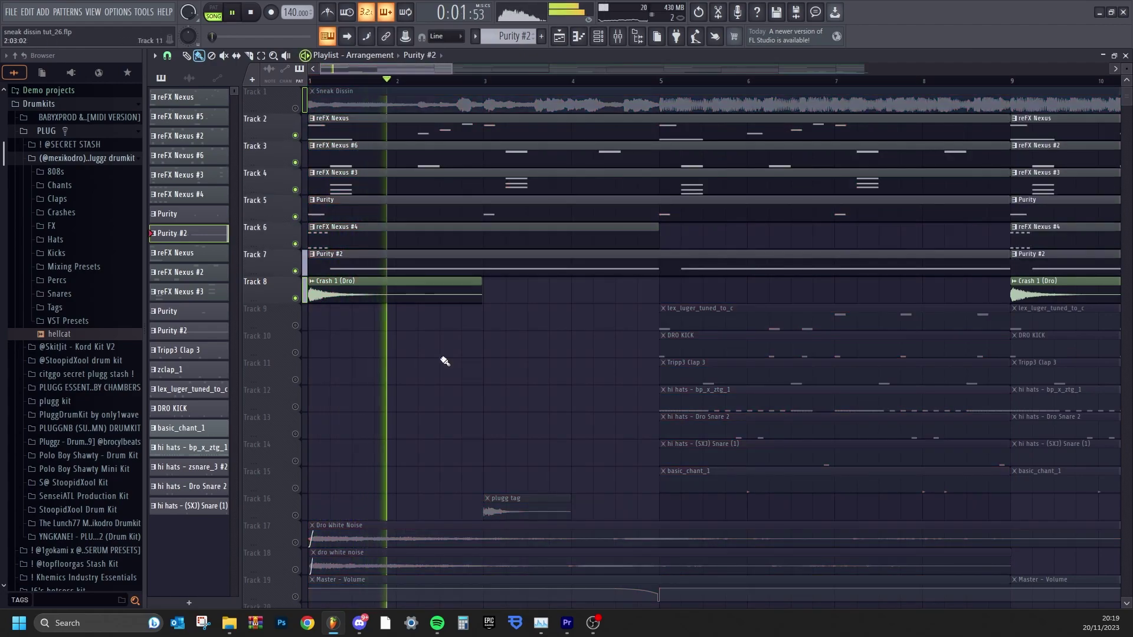
scroll(455, 360, "down", 2, "ctrl")
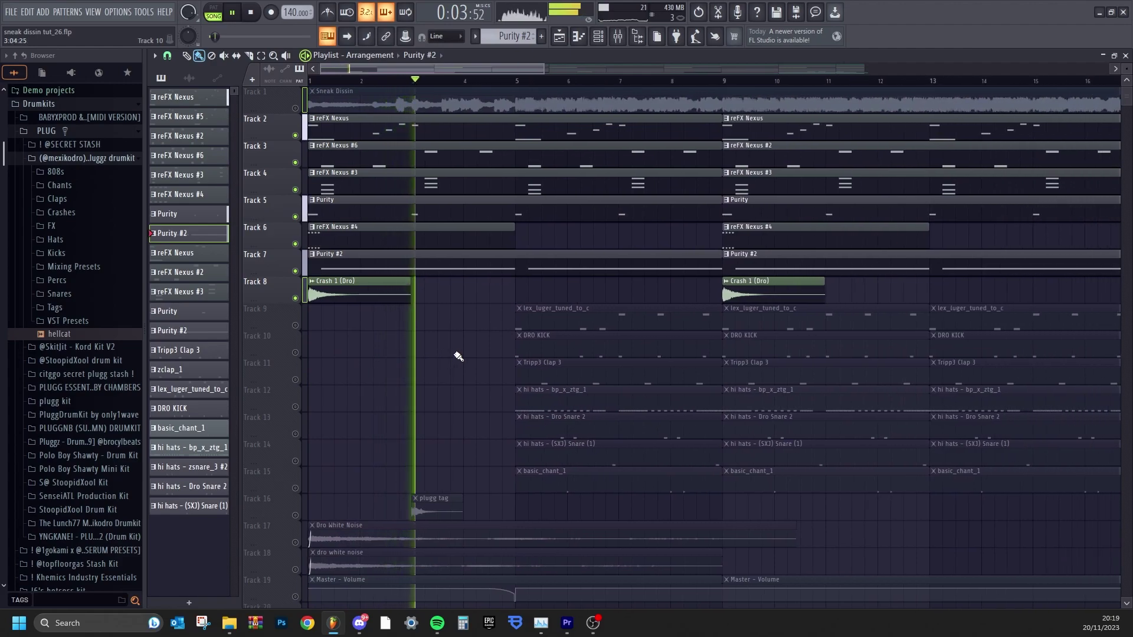
scroll(457, 357, "down", 1, "ctrl")
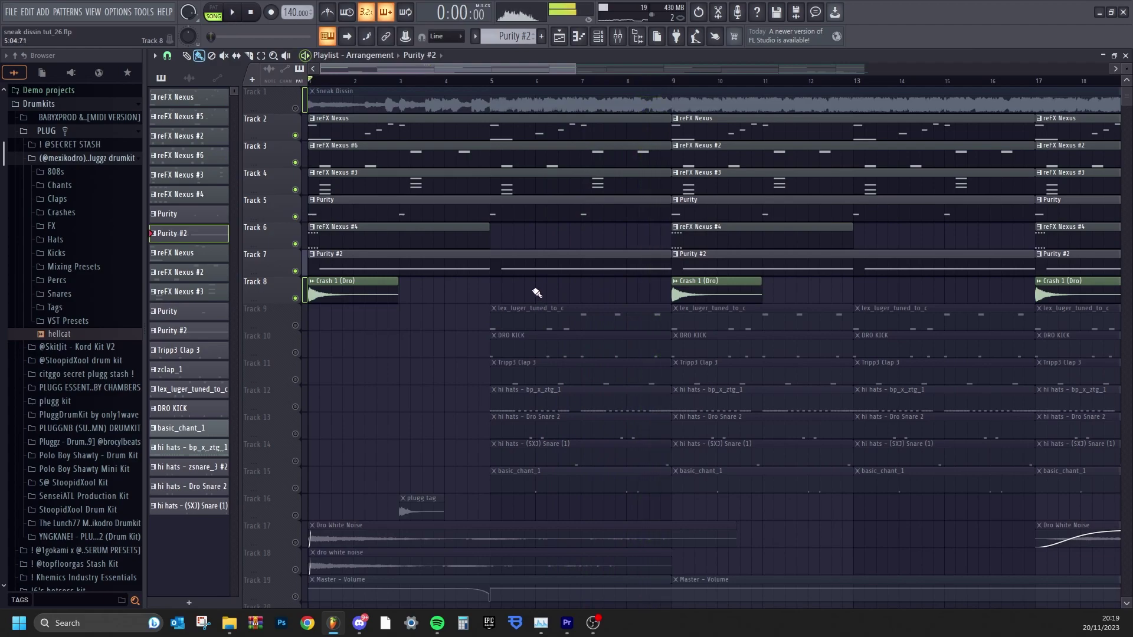
Step: Select bars 5 to 8, solo Track 9 and examine its lex_luger_tuned_to_c notes in the piano roll during playback
scroll(537, 294, "up", 4)
left_click_drag(451, 85, 855, 107)
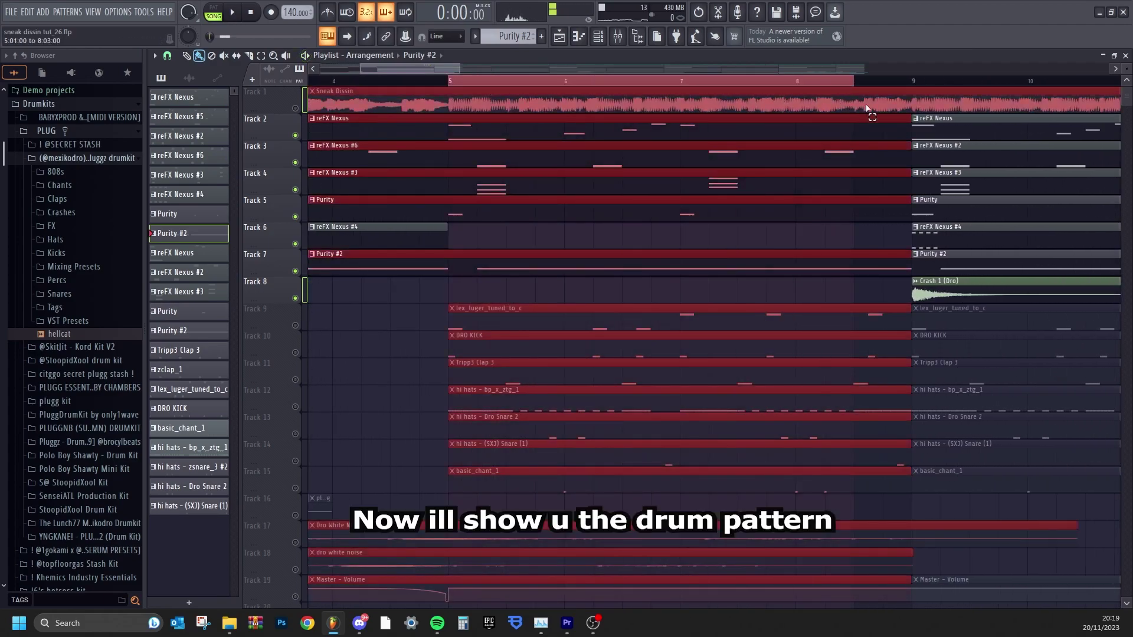
left_click(295, 326, "ctrl")
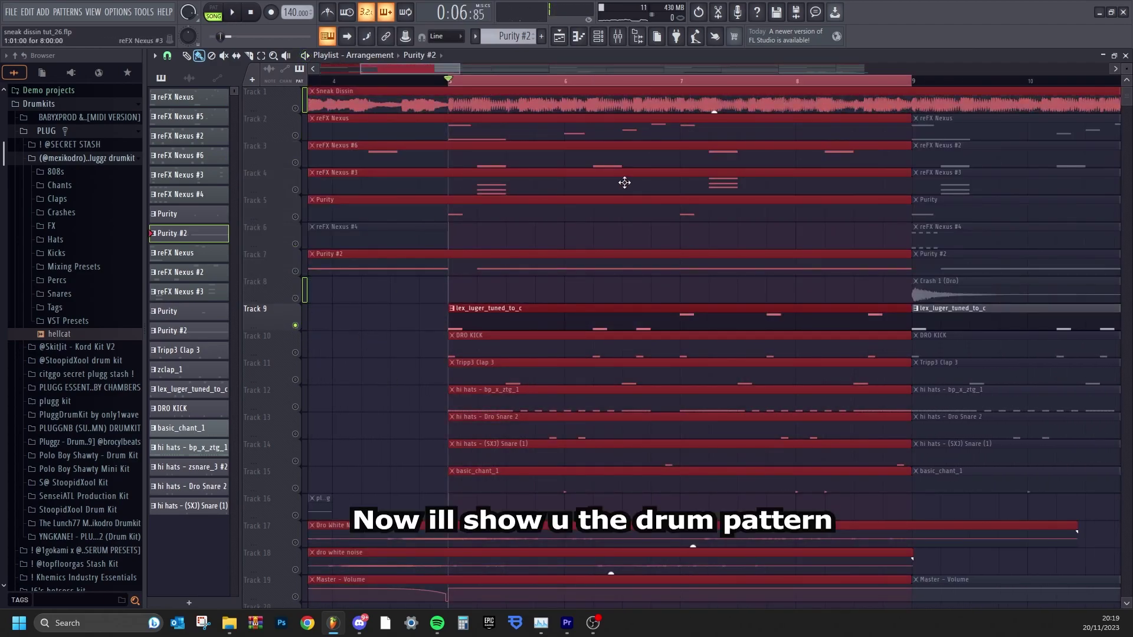
left_click_drag(1126, 67, 1125, 103)
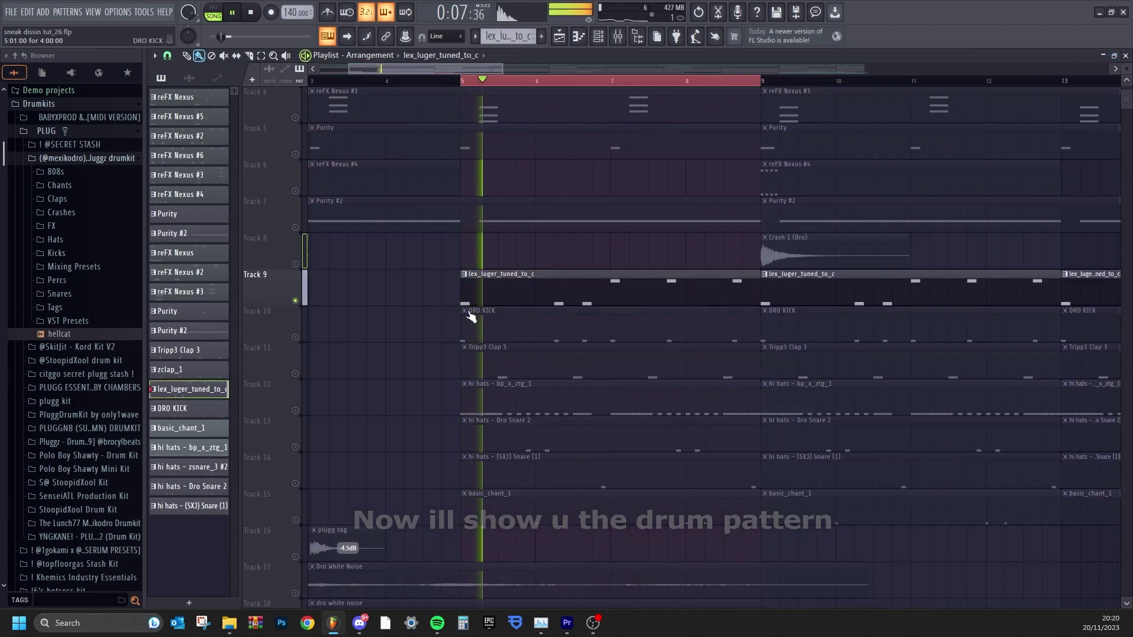
double_click(498, 298)
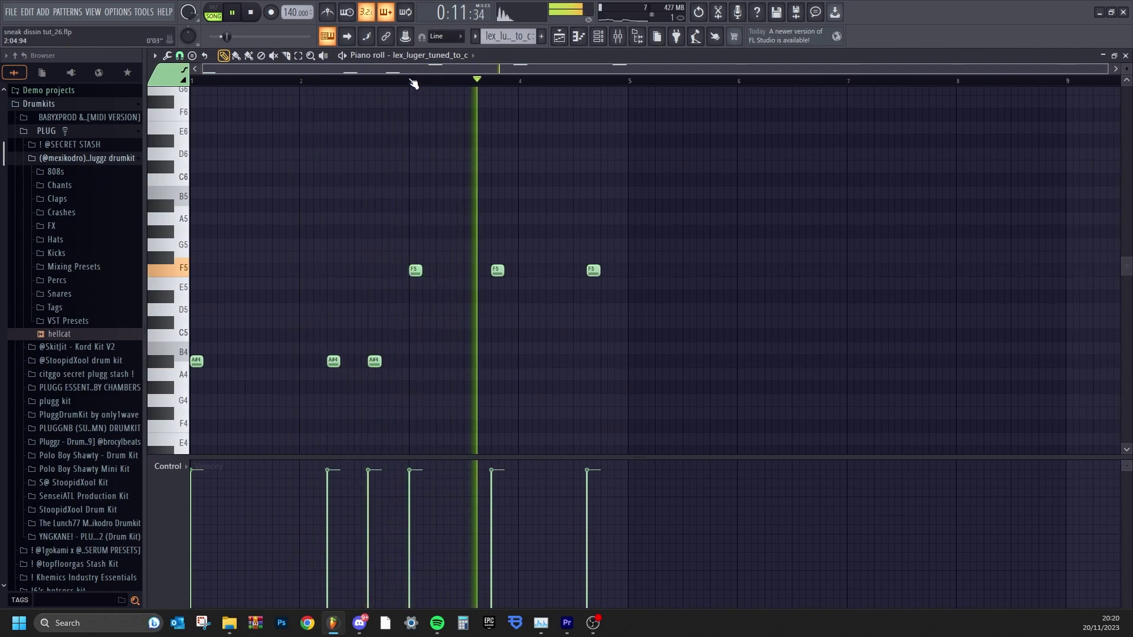
left_click(559, 36)
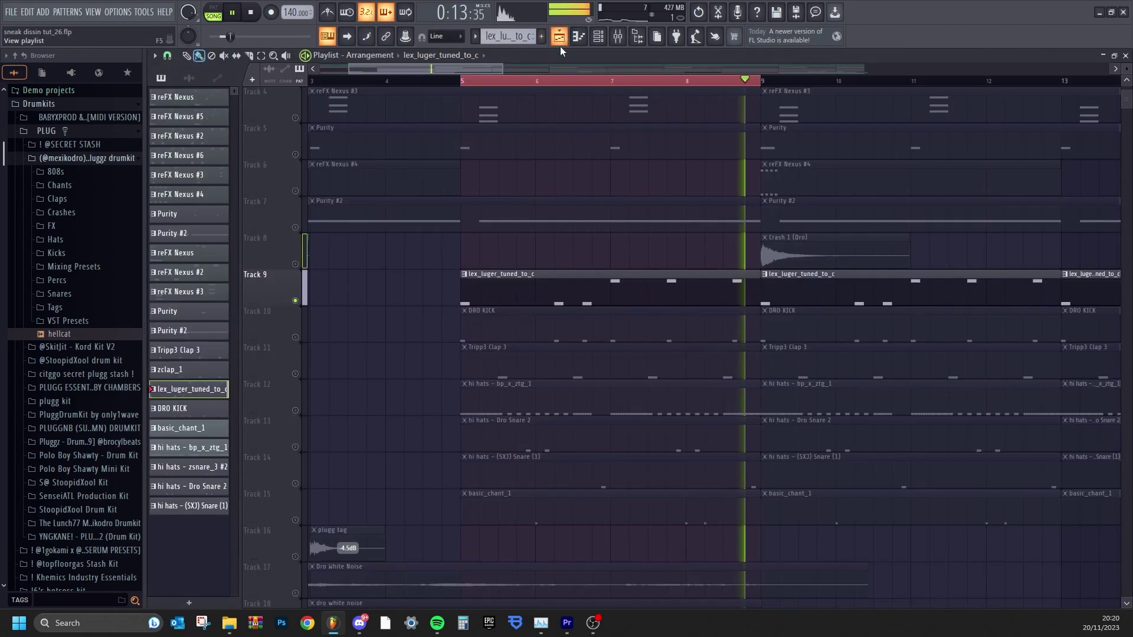
Step: Unmute Track 10 and examine the DRO KICK pattern in the piano roll and channel rack, then return to the playlist
left_click(296, 337)
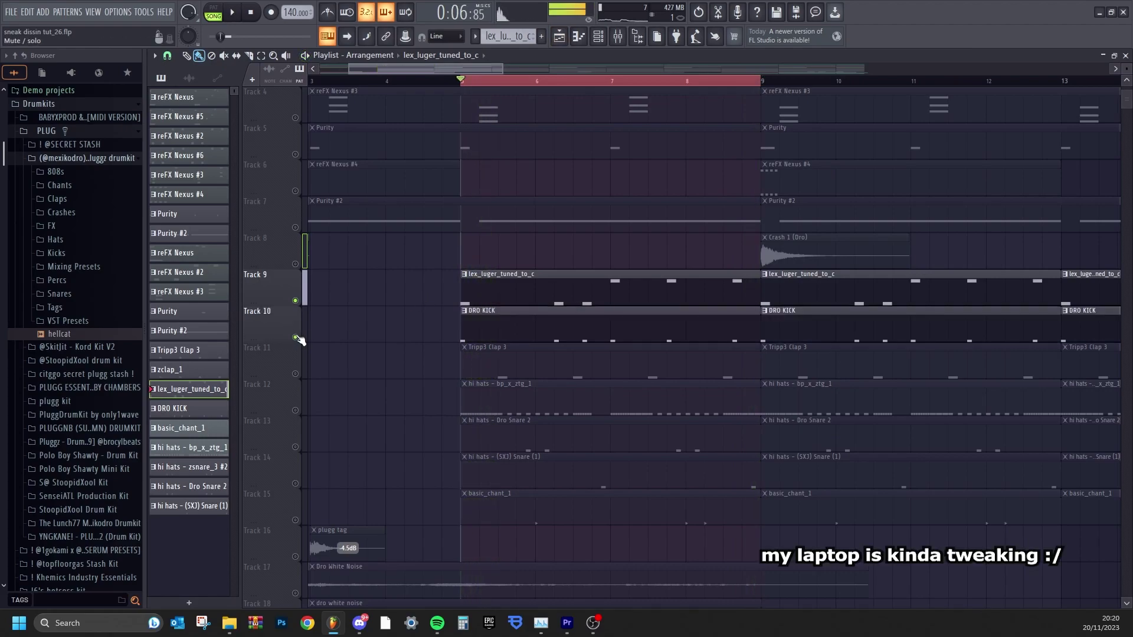
double_click(527, 335)
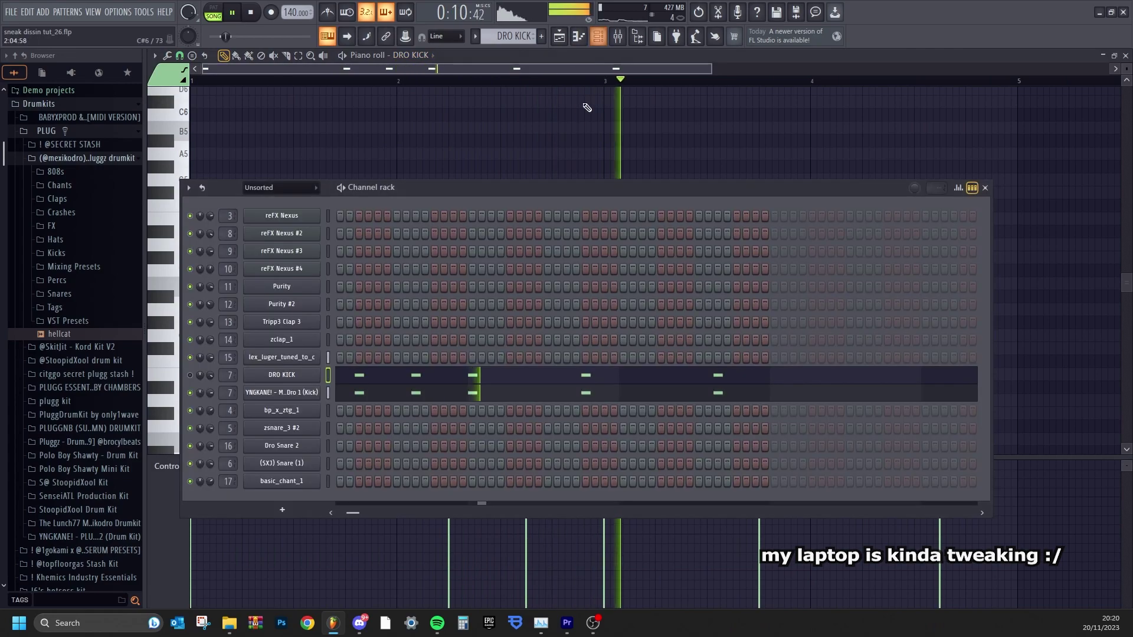
key("F6")
left_click(295, 395)
left_click(476, 111)
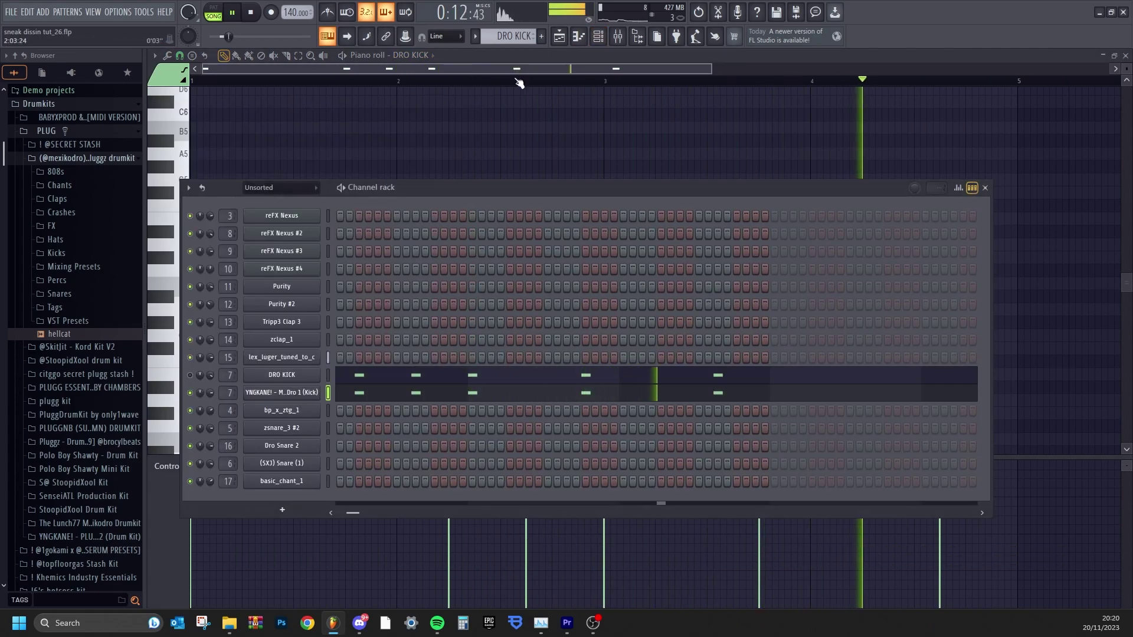
left_click(557, 38)
Step: Unmute the Tripp3 Clap 3 and hi hats tracks, Tracks 11 and 12, and examine the bp_x_ztg_1 hi-hat notes
left_click(296, 373)
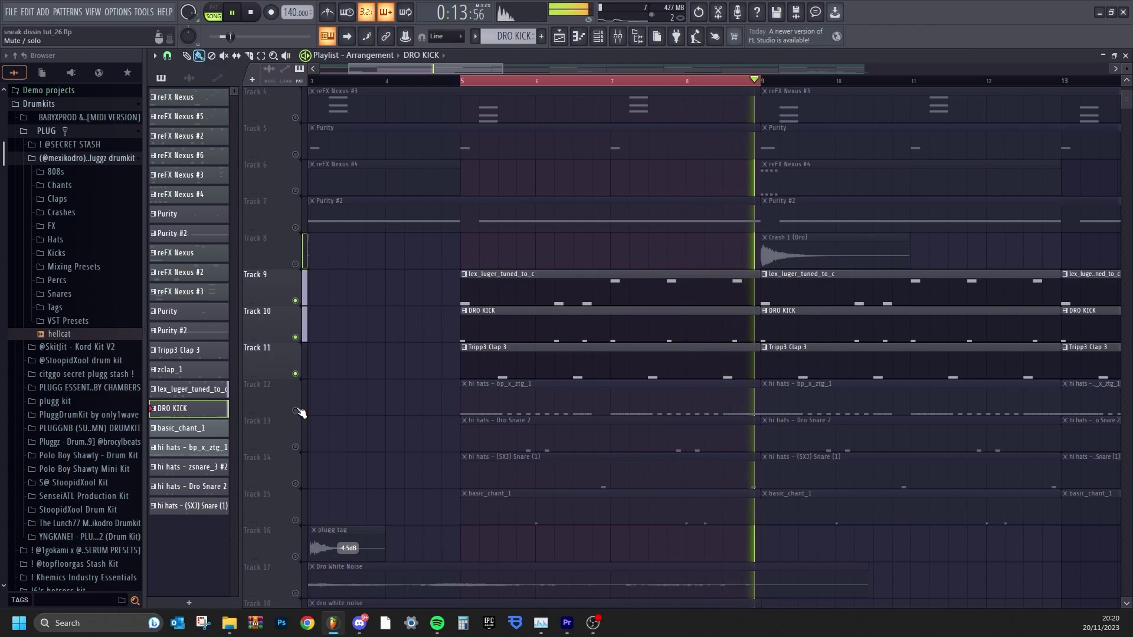
double_click(501, 390)
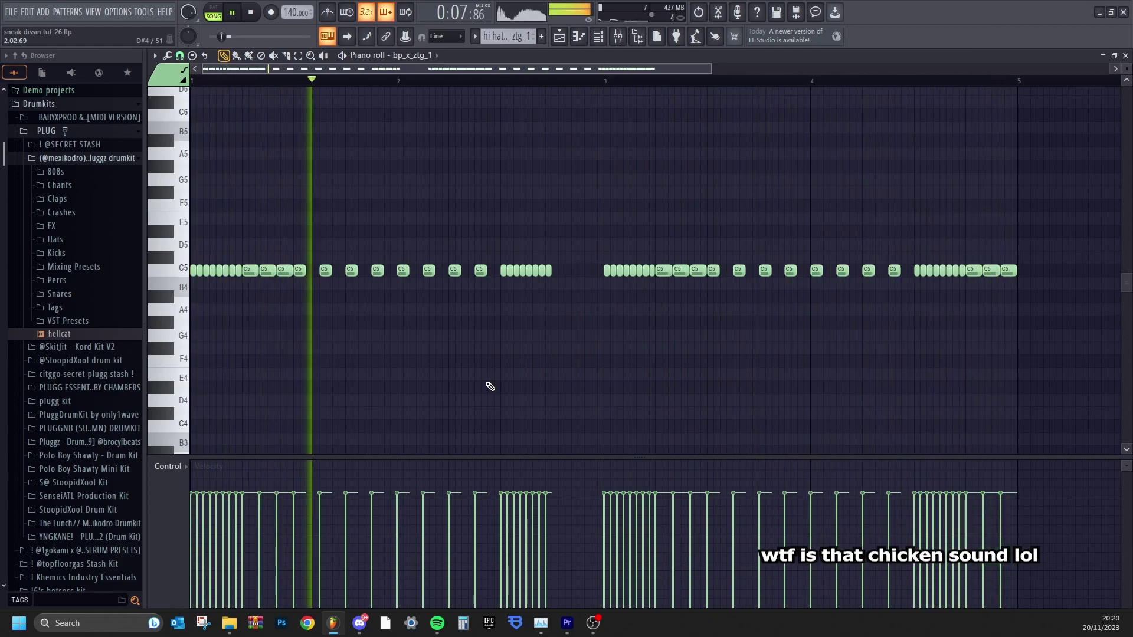
left_click(563, 44)
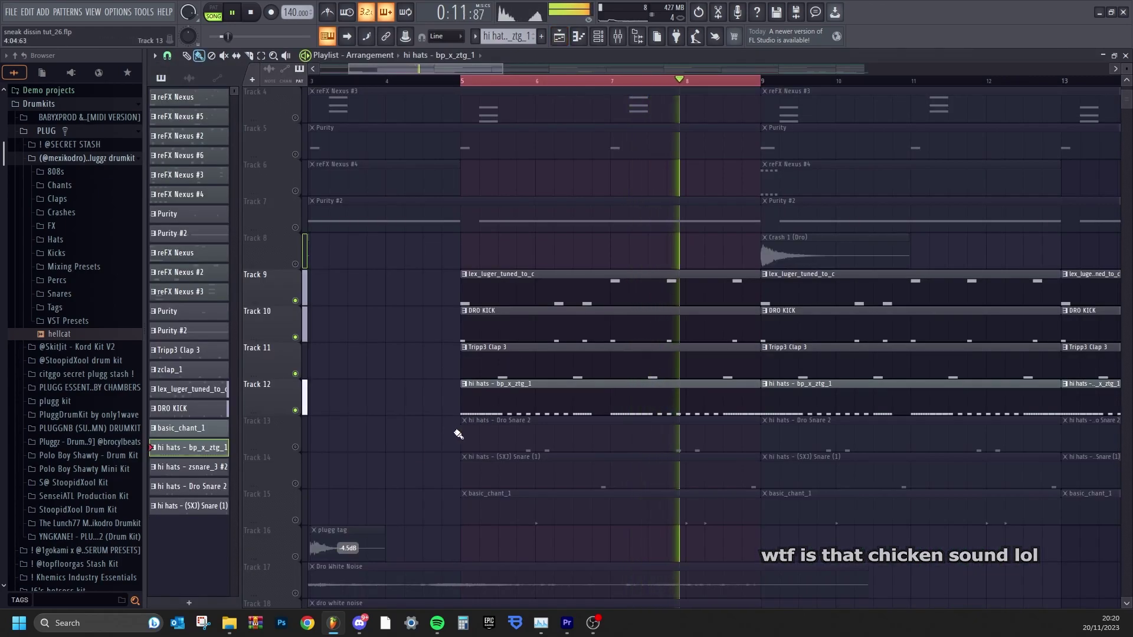
Step: Unmute Tracks 13 to 15 and examine their snare and basic_chant_1 notes in the piano roll
double_click(498, 430)
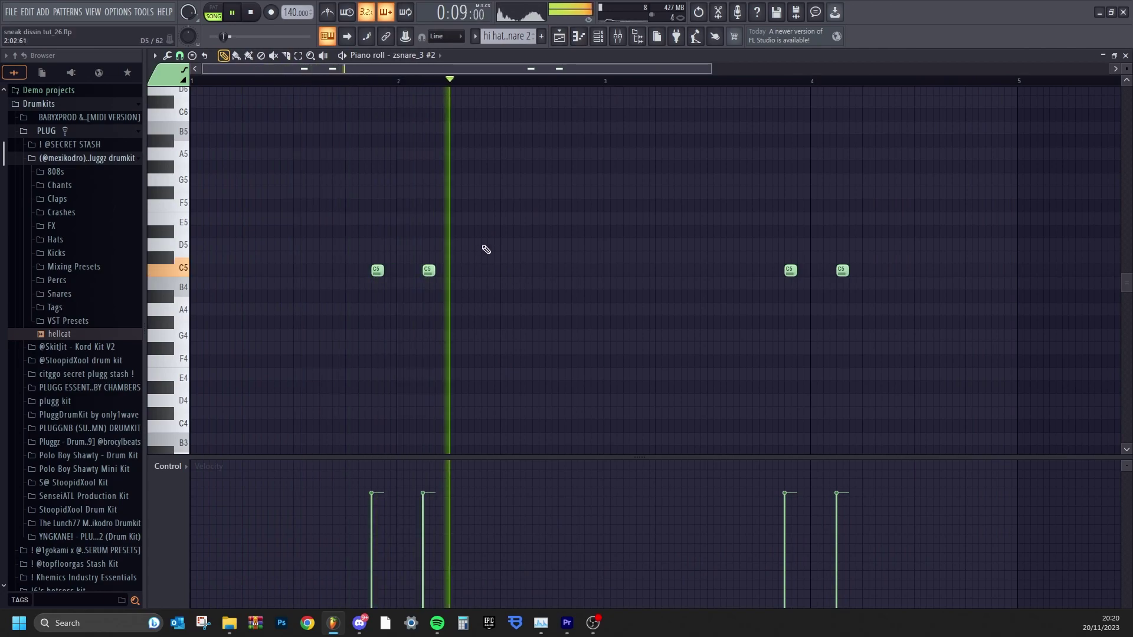
left_click(566, 46)
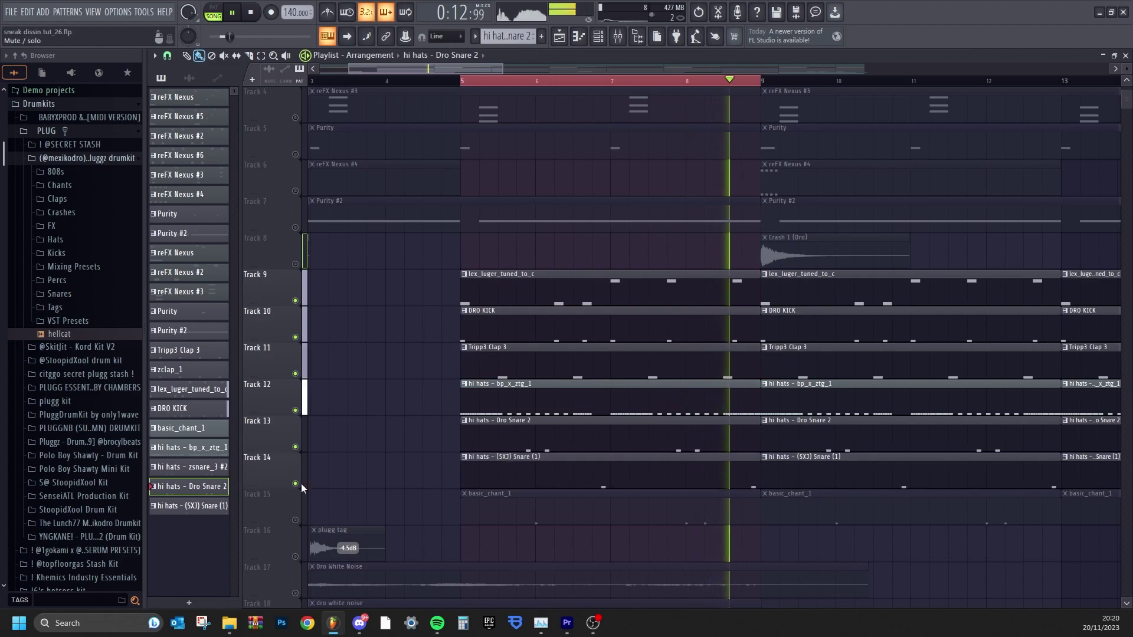
double_click(539, 467)
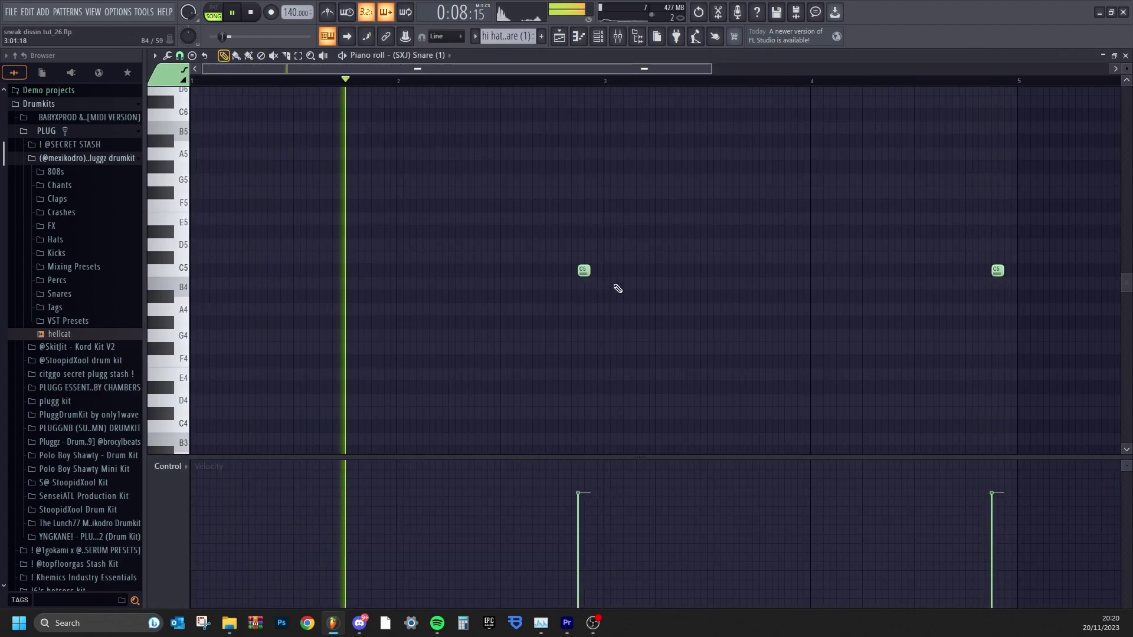
left_click(560, 39)
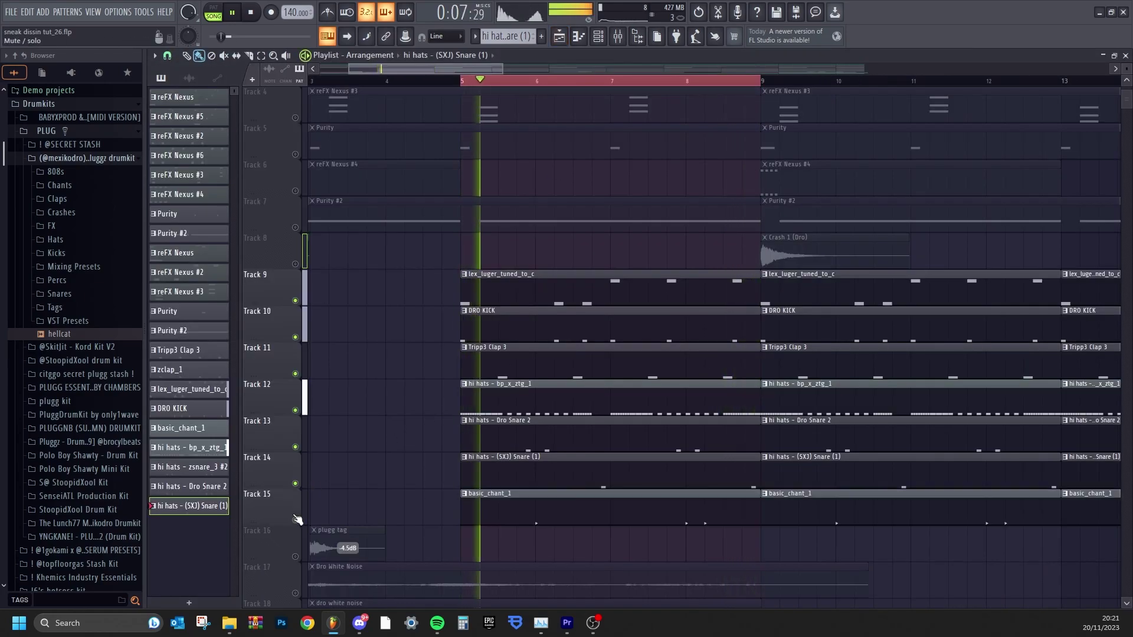
double_click(536, 505)
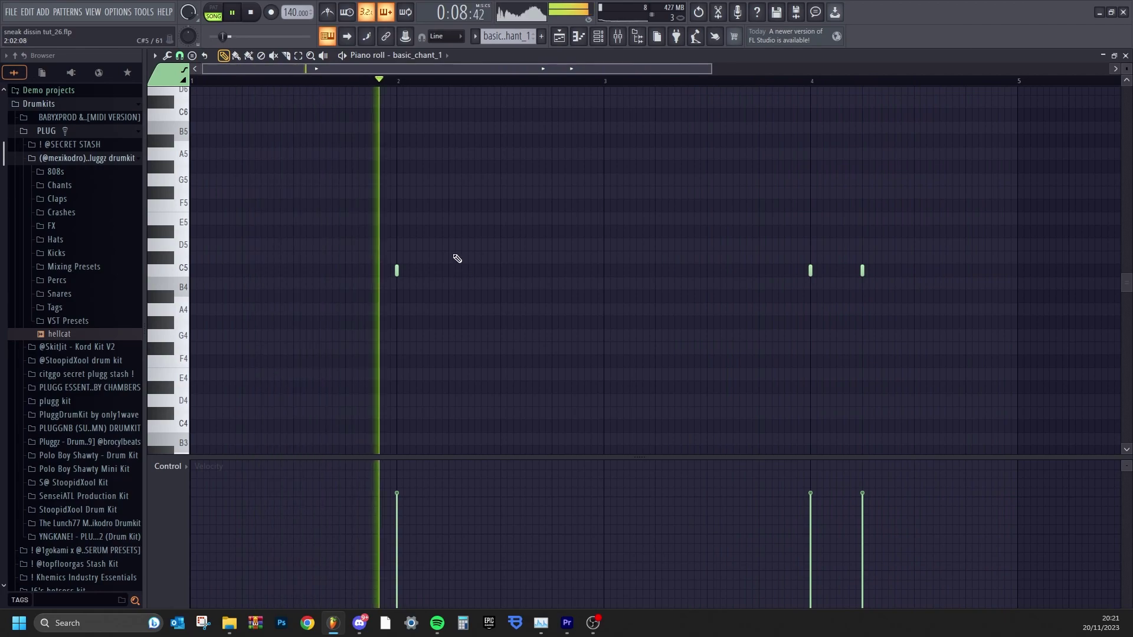
left_click(559, 36)
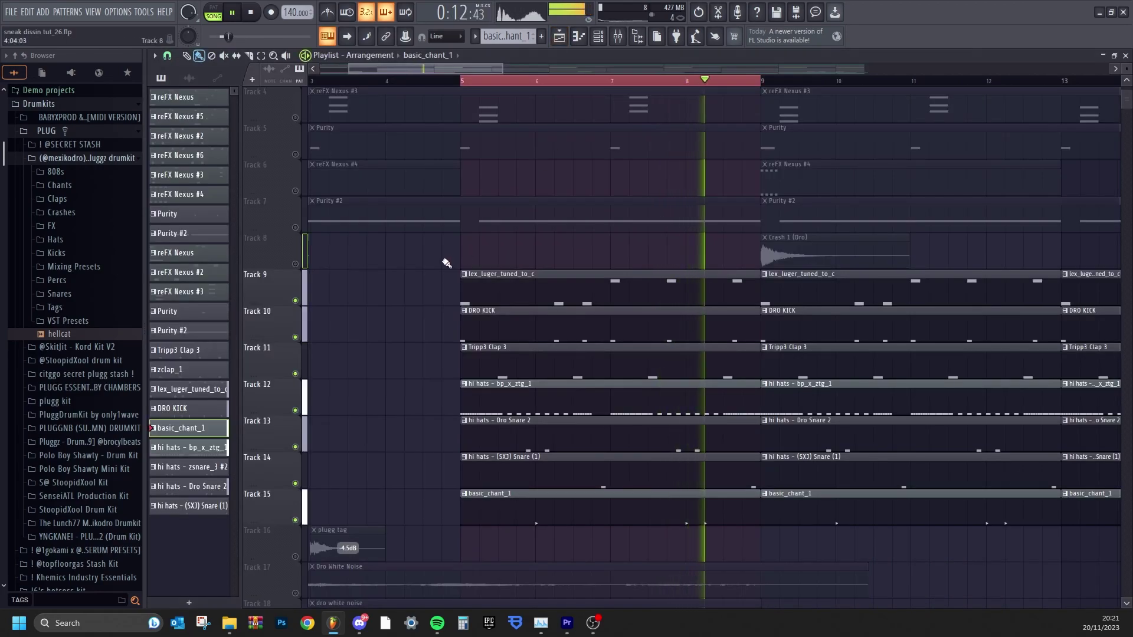
Step: Clear the playlist selection, unmute all the tracks and audition the plugg tag and white noise clips on Tracks 16 to 18
right_click(433, 302, "ctrl")
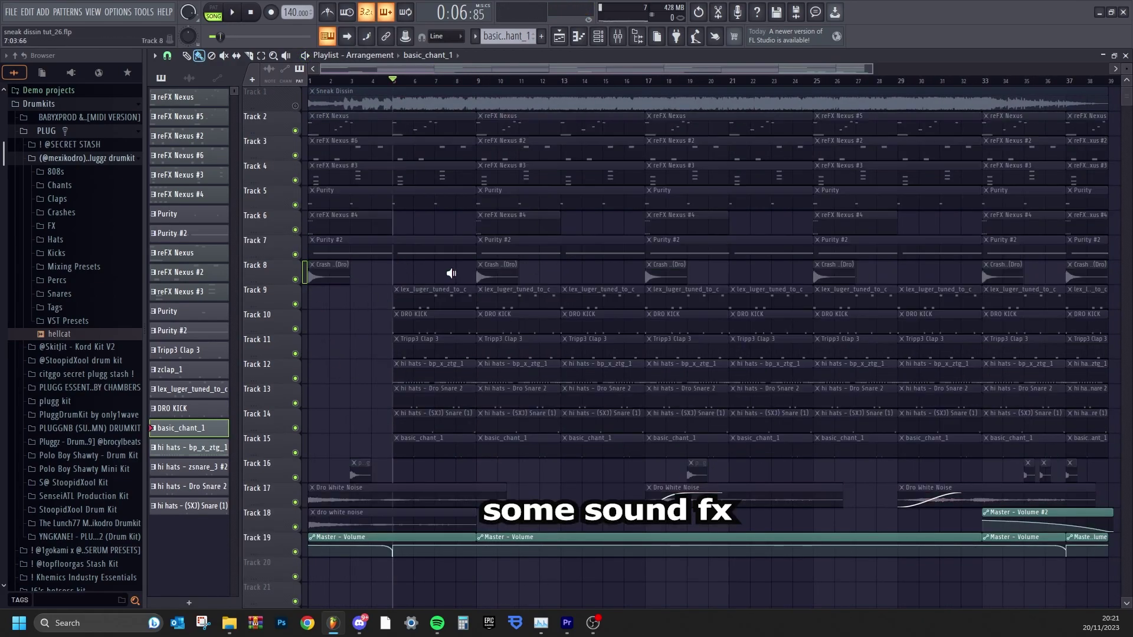
key("space")
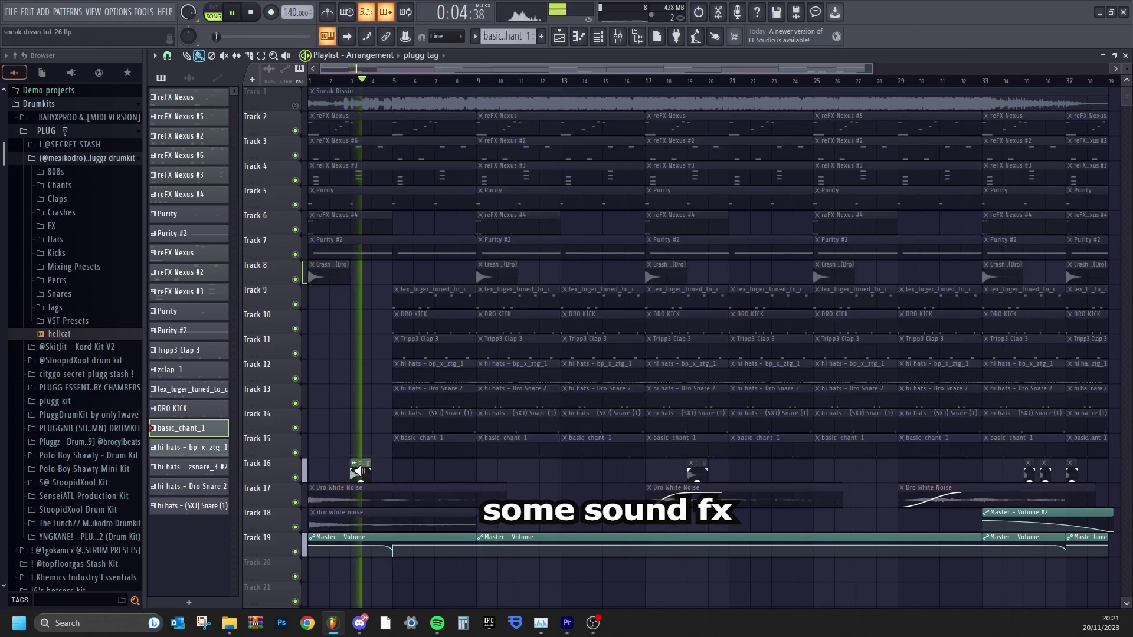
key("ctrl+a")
key("space")
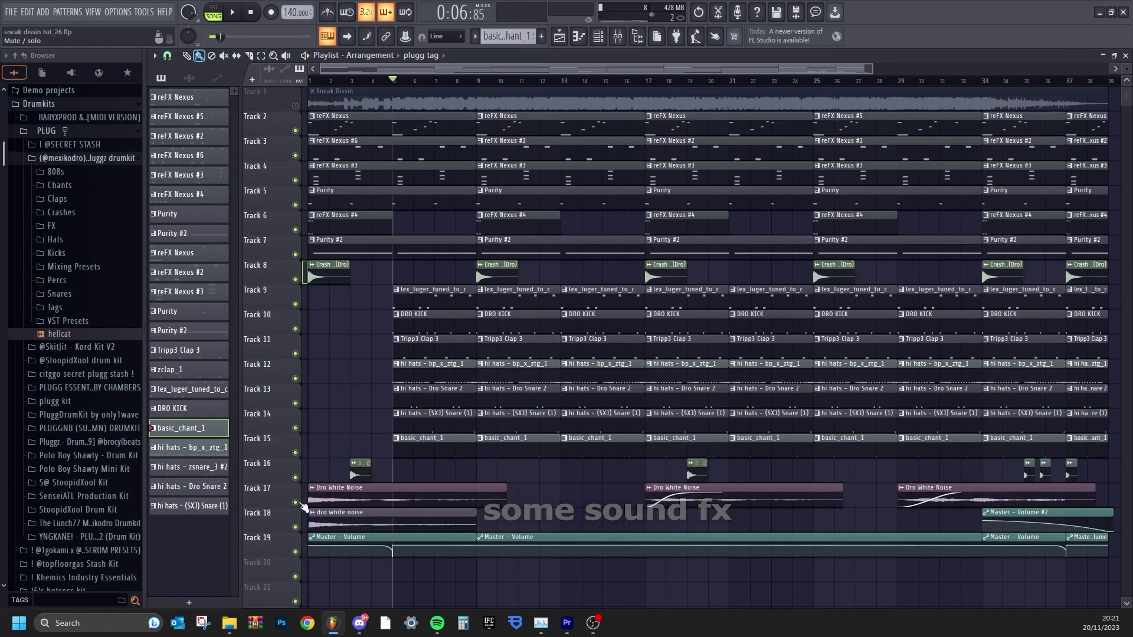
left_click(309, 499)
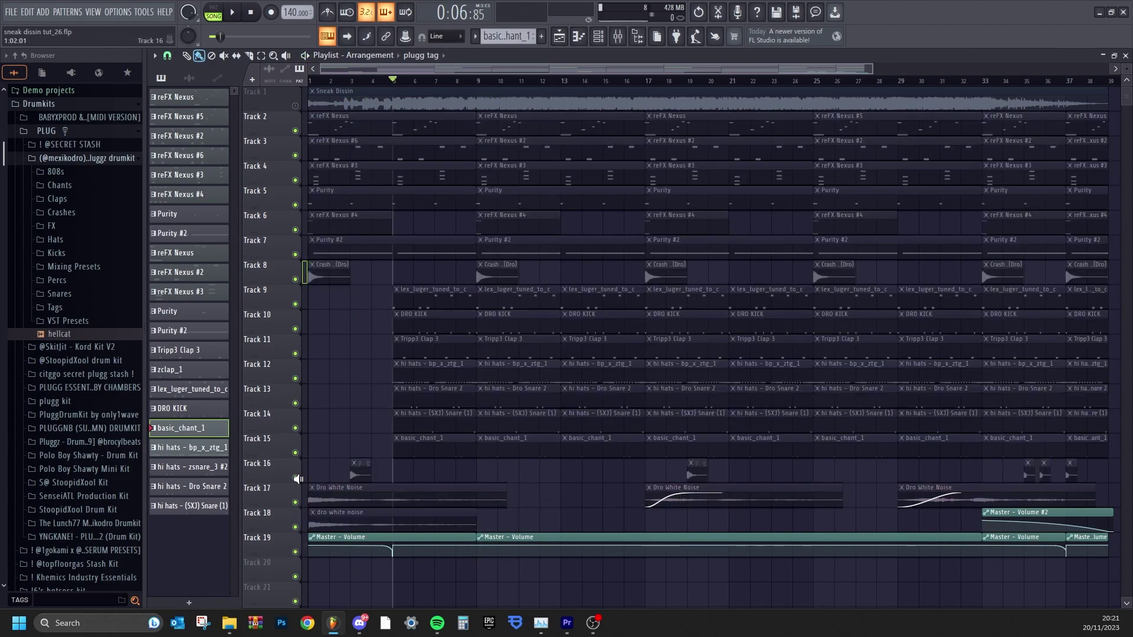
key("space")
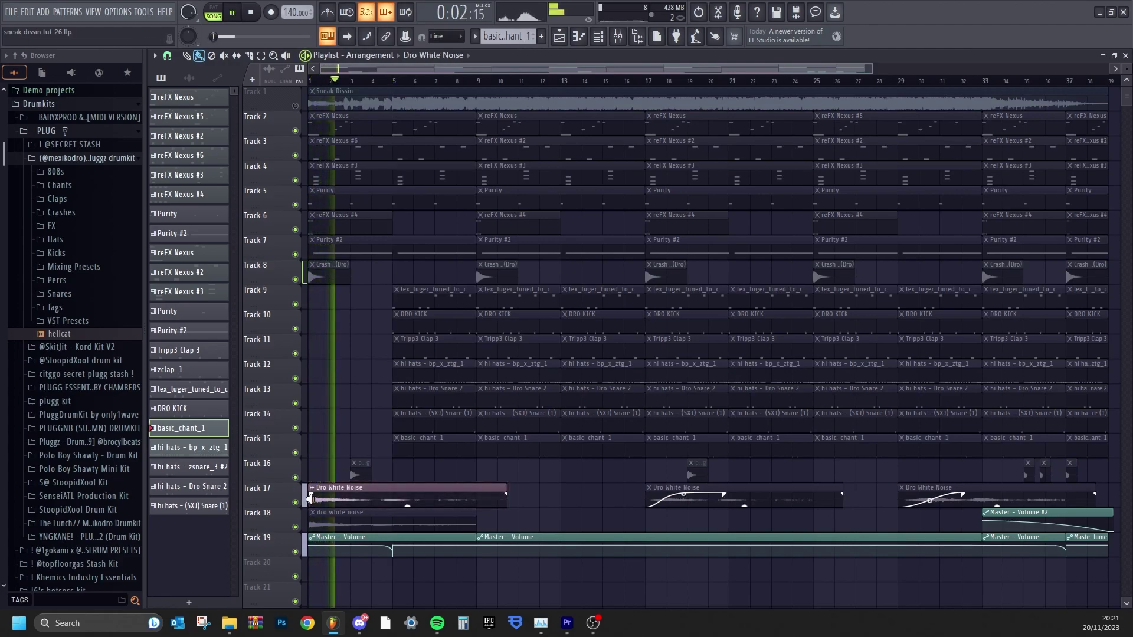
left_click(313, 518)
key("space")
key("space")
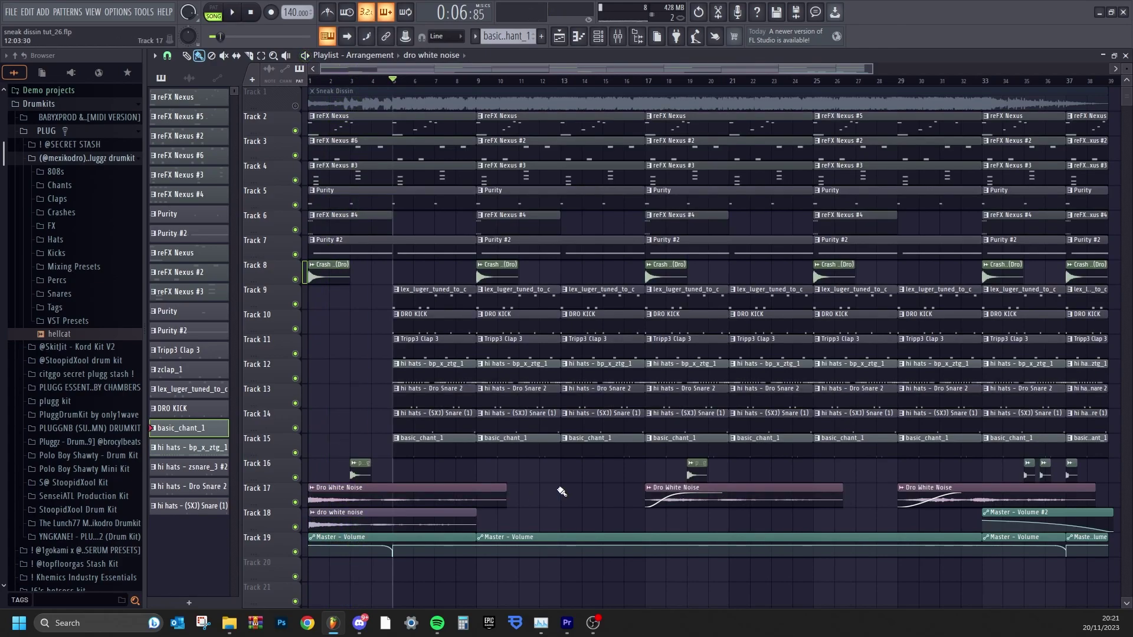
Step: Audition the three Chant [Hi] #2 clips on Track 16 between bars 35 and 37
scroll(708, 487, "down", 2)
scroll(844, 482, "up", 8)
right_click(626, 473, "ctrl+alt")
right_click(700, 474, "ctrl+alt")
right_click(819, 475, "ctrl+alt")
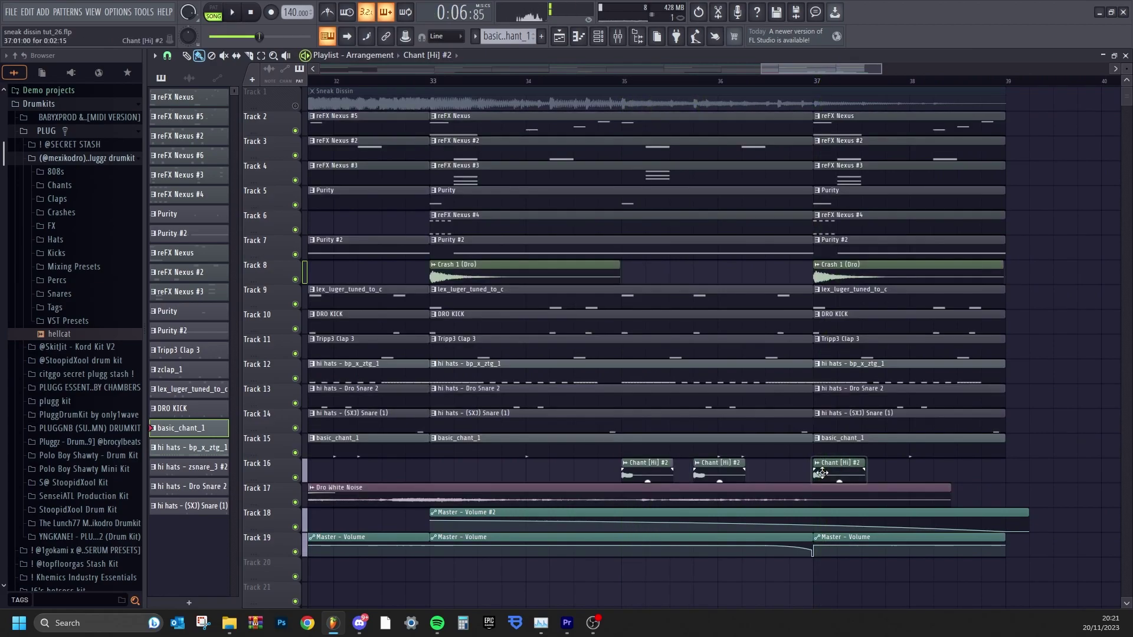
scroll(780, 474, "down", 6)
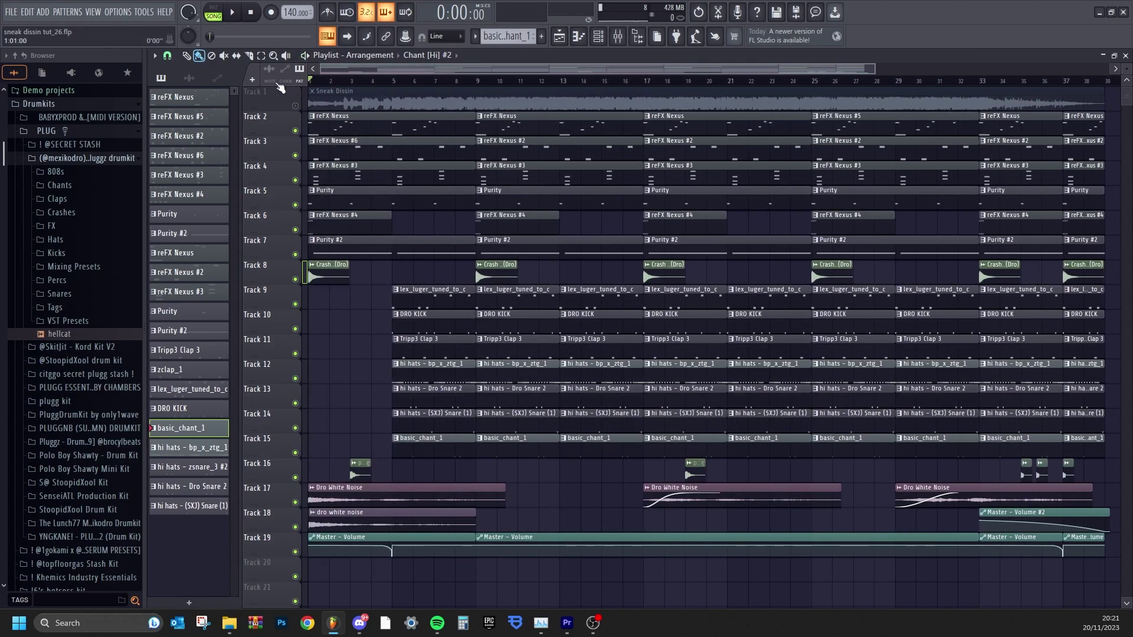
Step: Play the full beat and inspect Gross Beat on the mixer's Master track, locating its Pitch shifter preset
left_click_drag(867, 78, 887, 67)
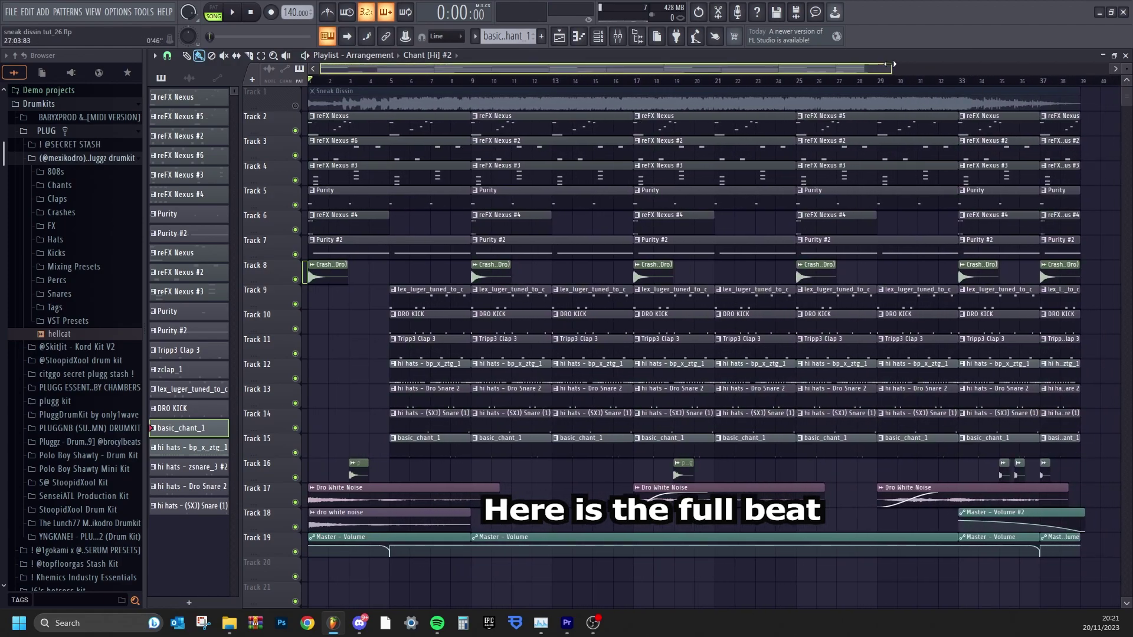
scroll(696, 342, "up", 1)
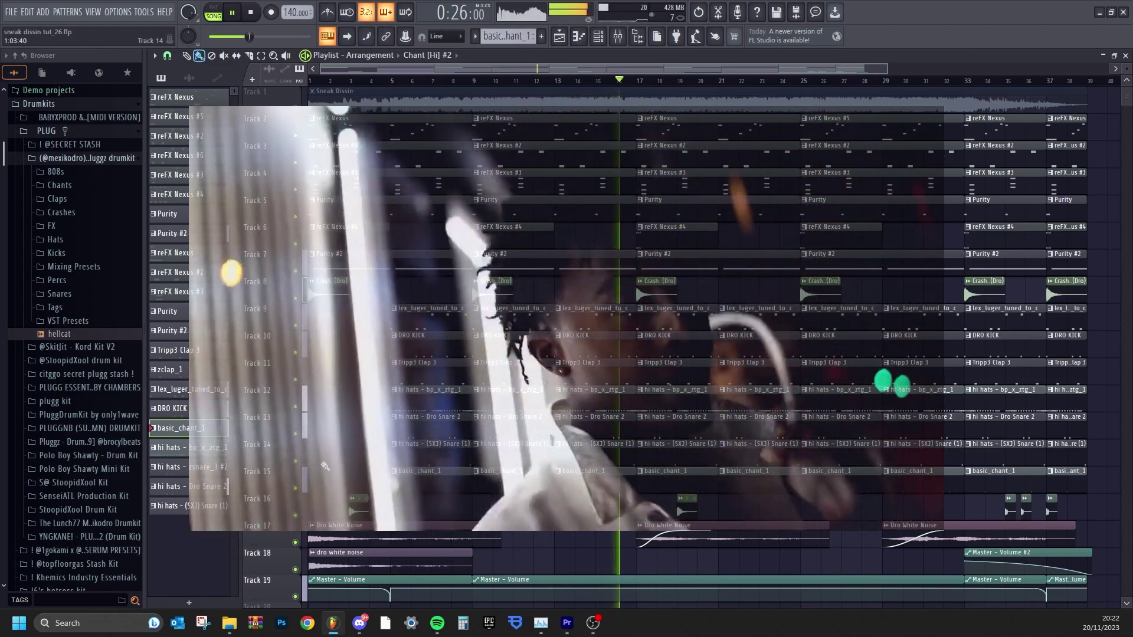
left_click(618, 38)
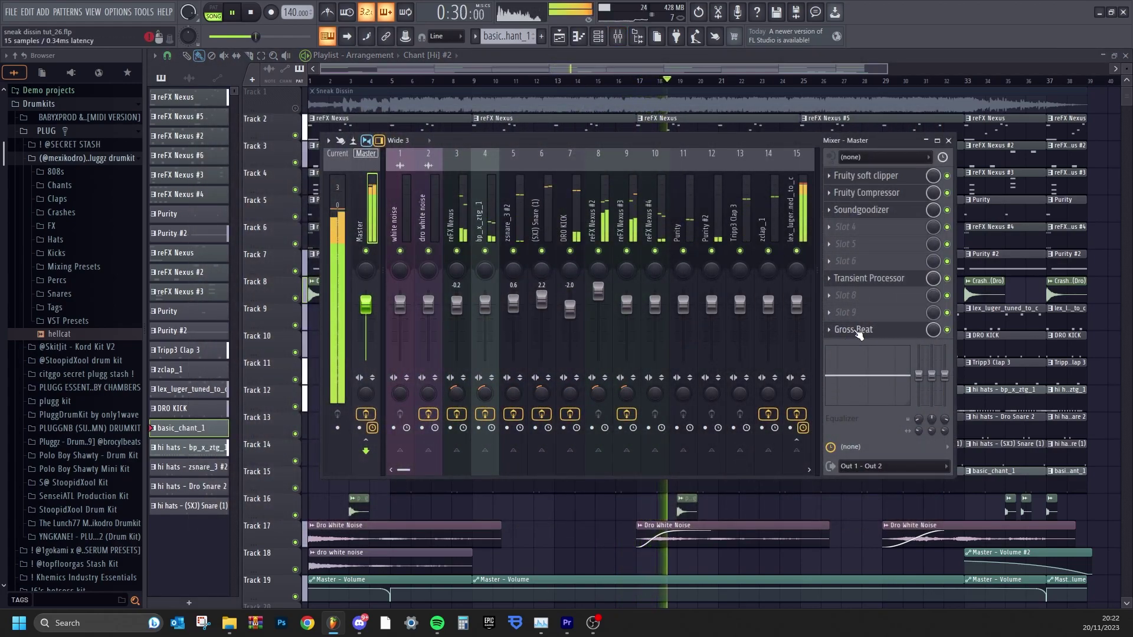
left_click(853, 332)
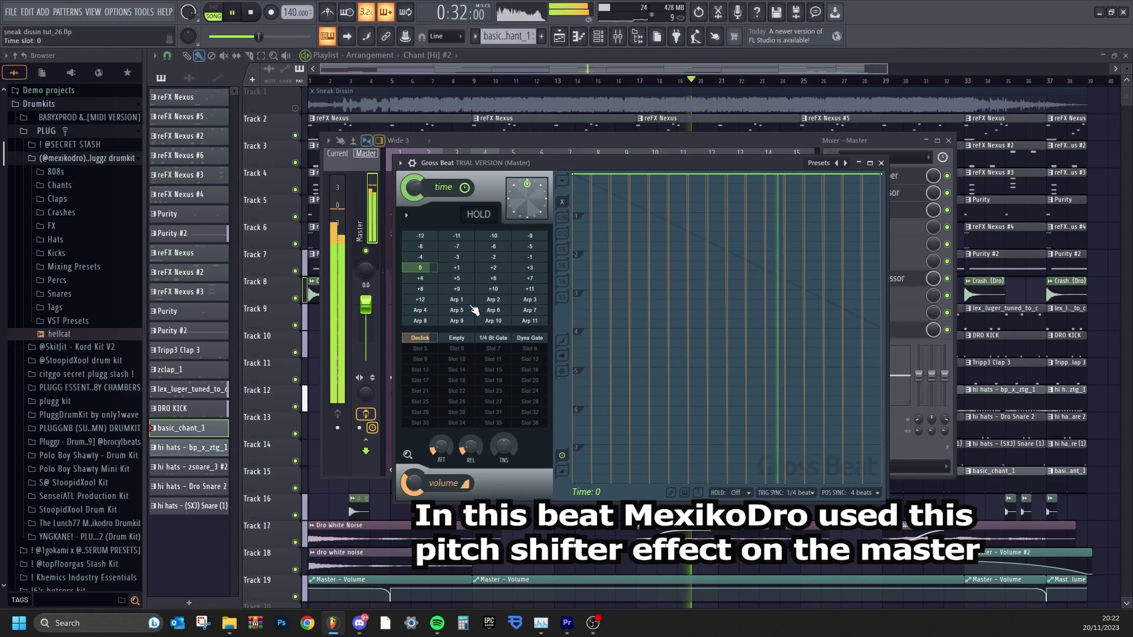
left_click(818, 166)
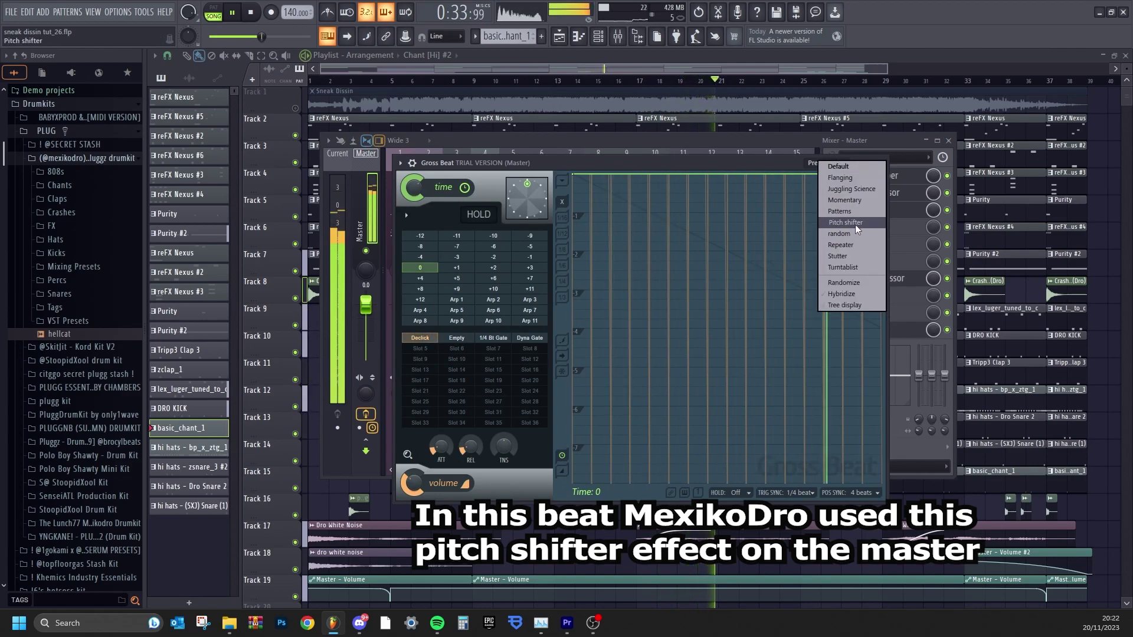
left_click(809, 159)
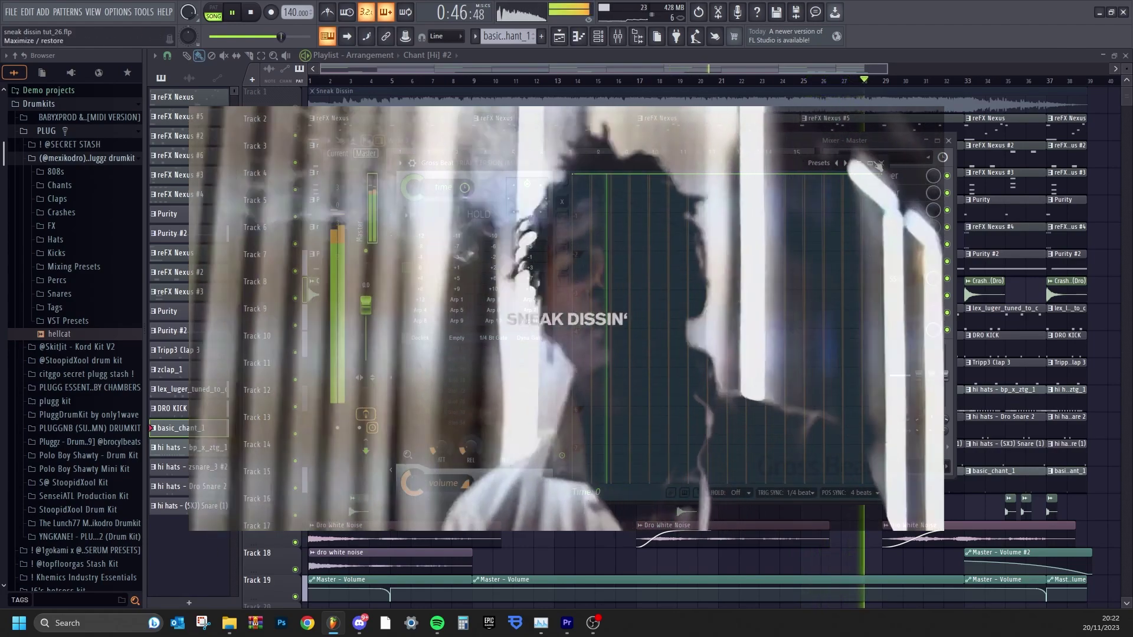
left_click(881, 163)
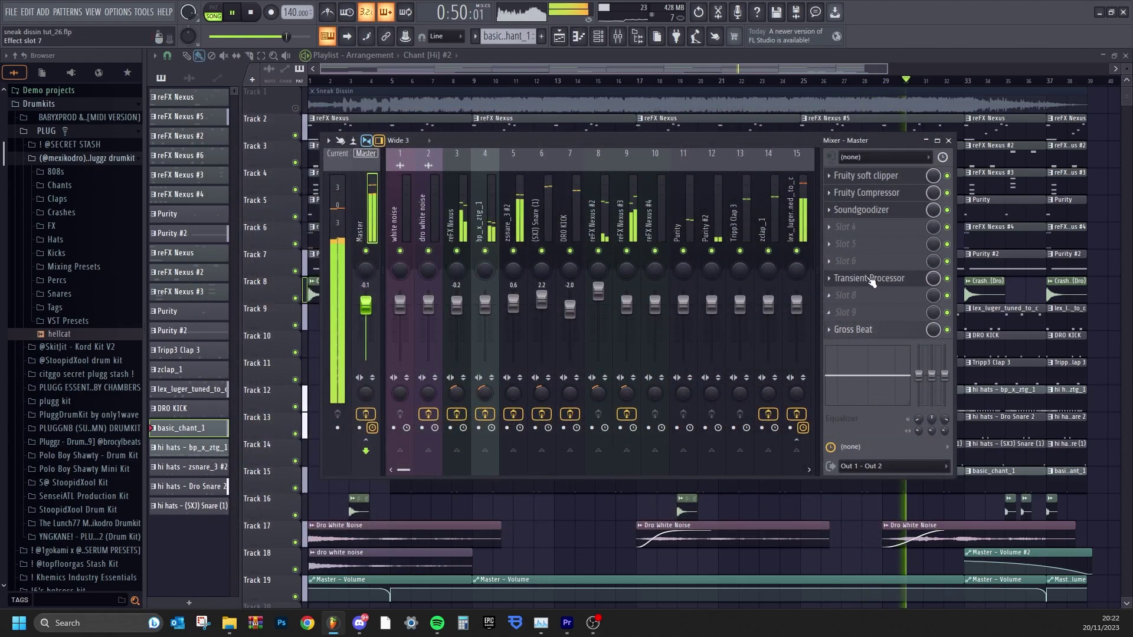
Step: Inspect the Transient Processor, Soundgoodizer, Fruity Compressor and Fruity soft clipper settings on the Master track
left_click(870, 278)
left_click_drag(546, 239, 546, 242)
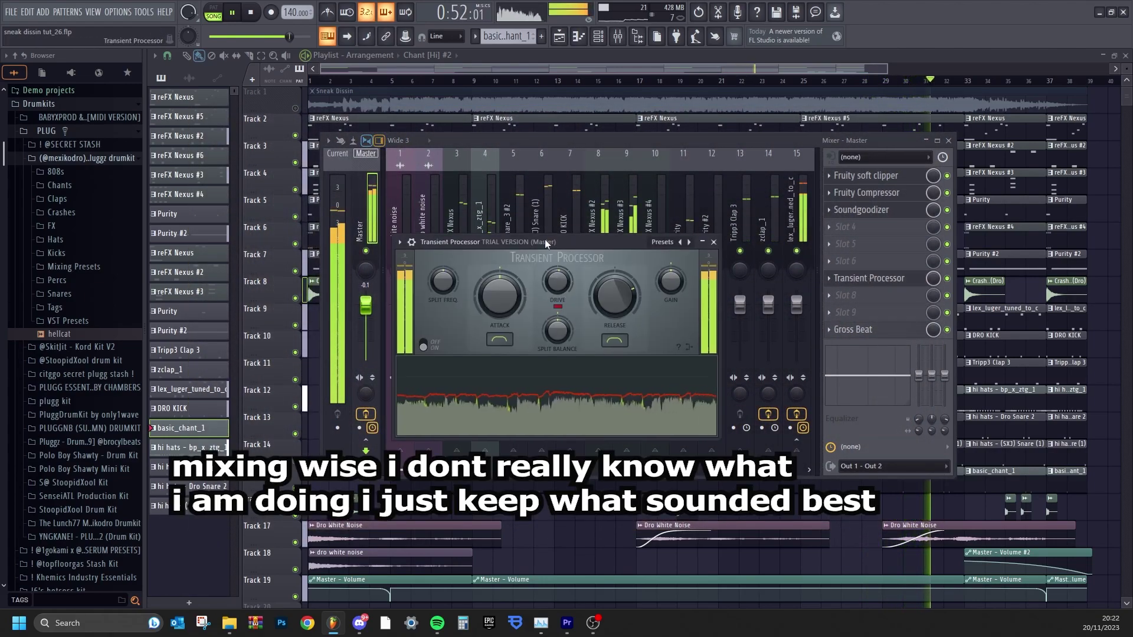
left_click(714, 242)
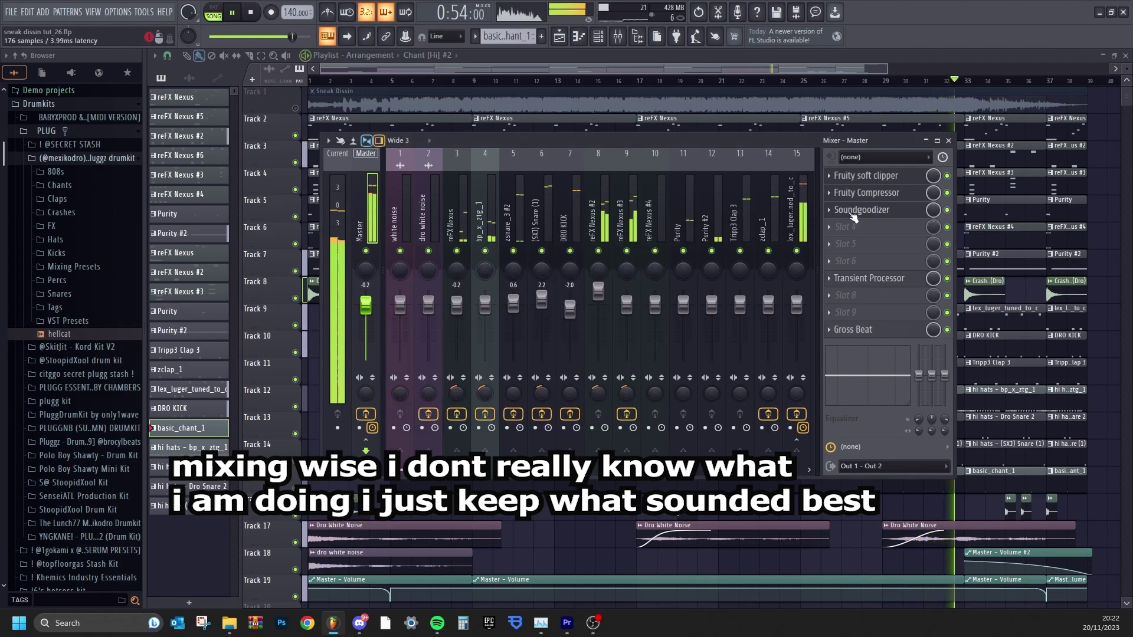
left_click(854, 211)
left_click(860, 193)
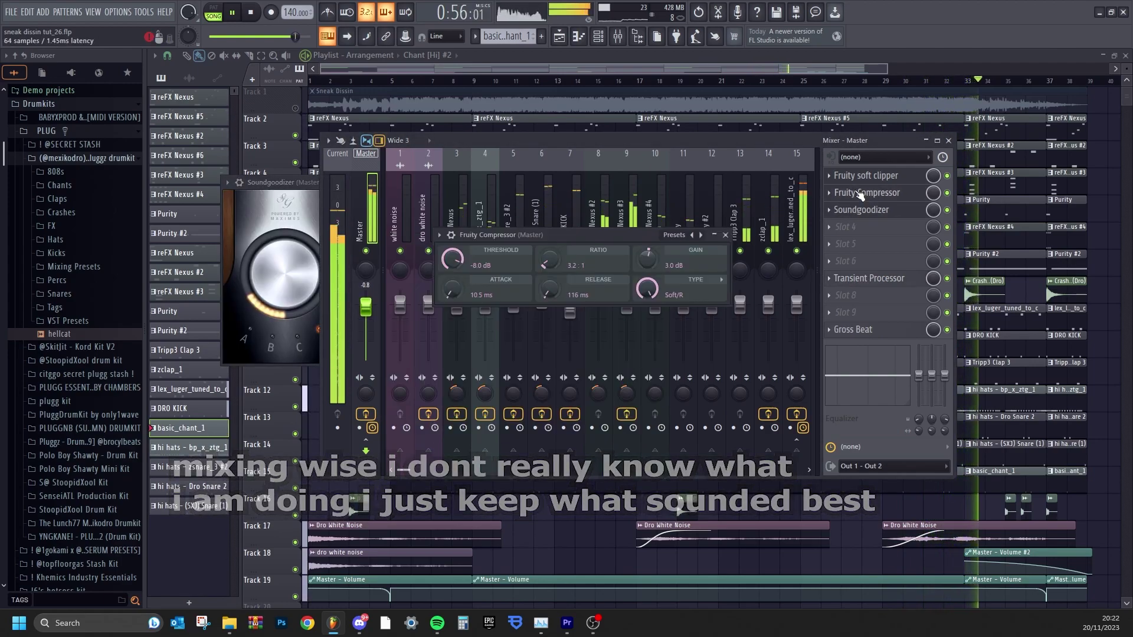
left_click(866, 176)
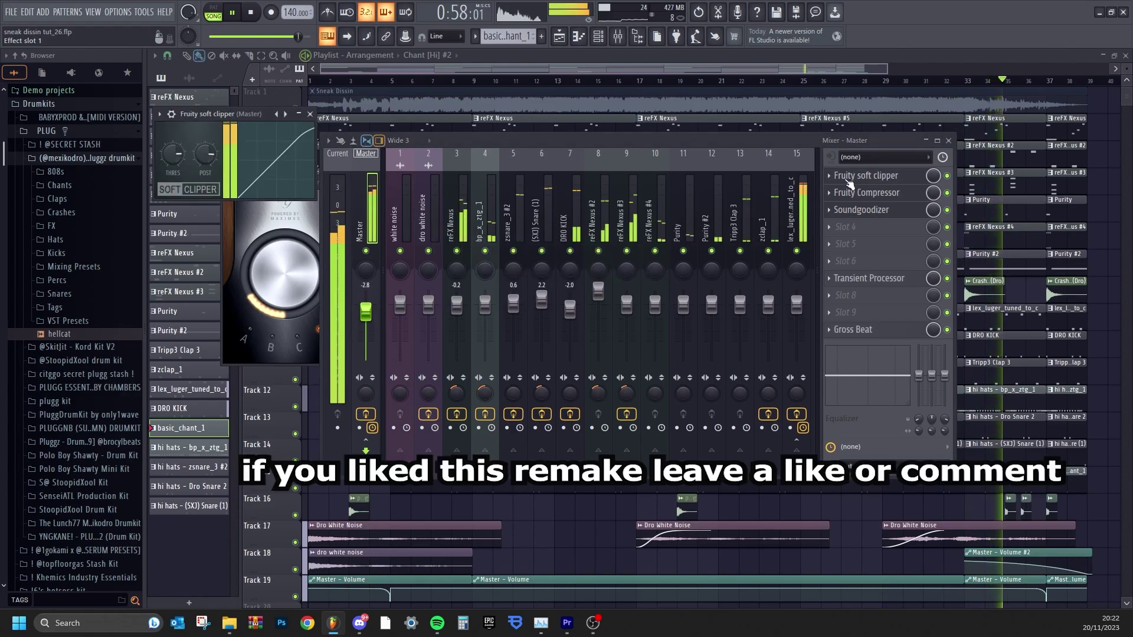
left_click_drag(216, 124, 484, 233)
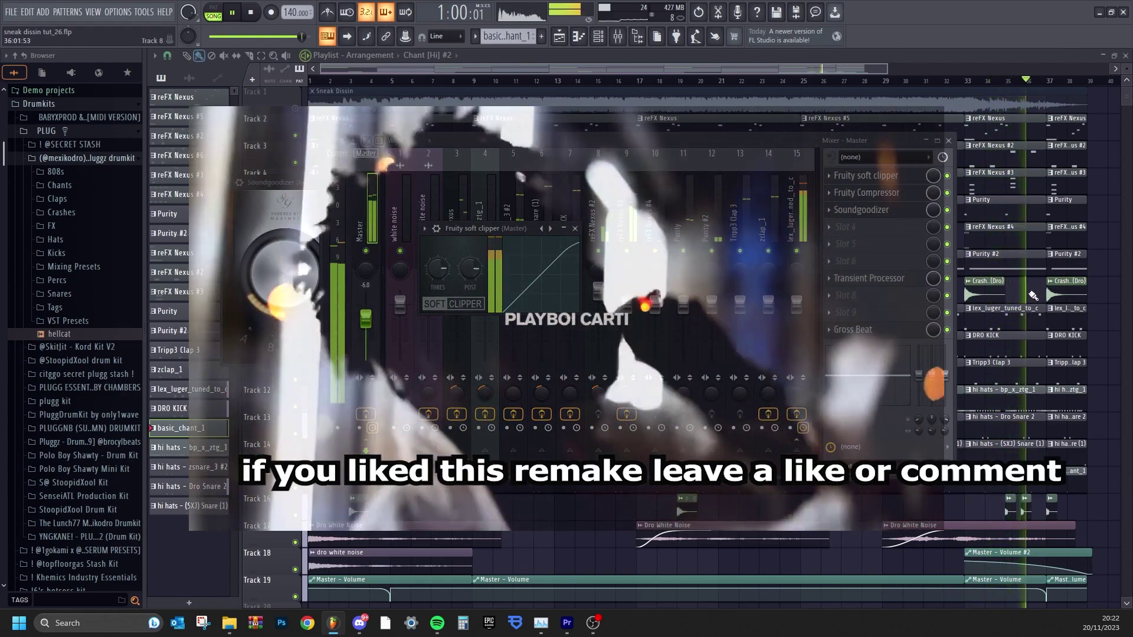
Step: Close the mixer and effect windows, bring the whole arrangement into view and stop playback at the end
right_click(1029, 297)
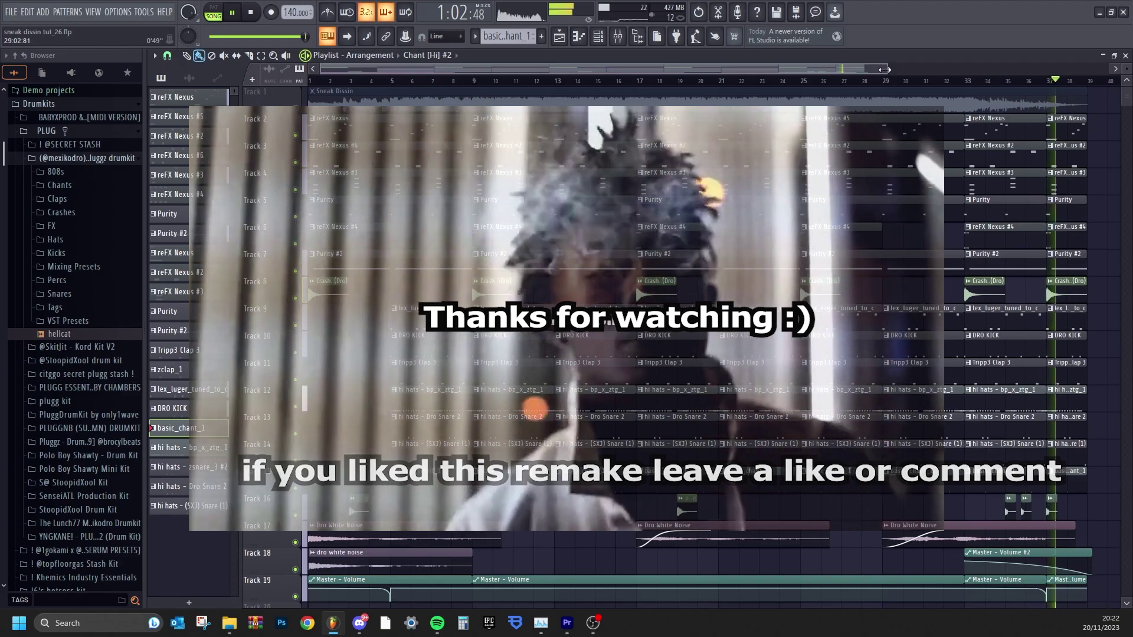
left_click_drag(885, 70, 957, 70)
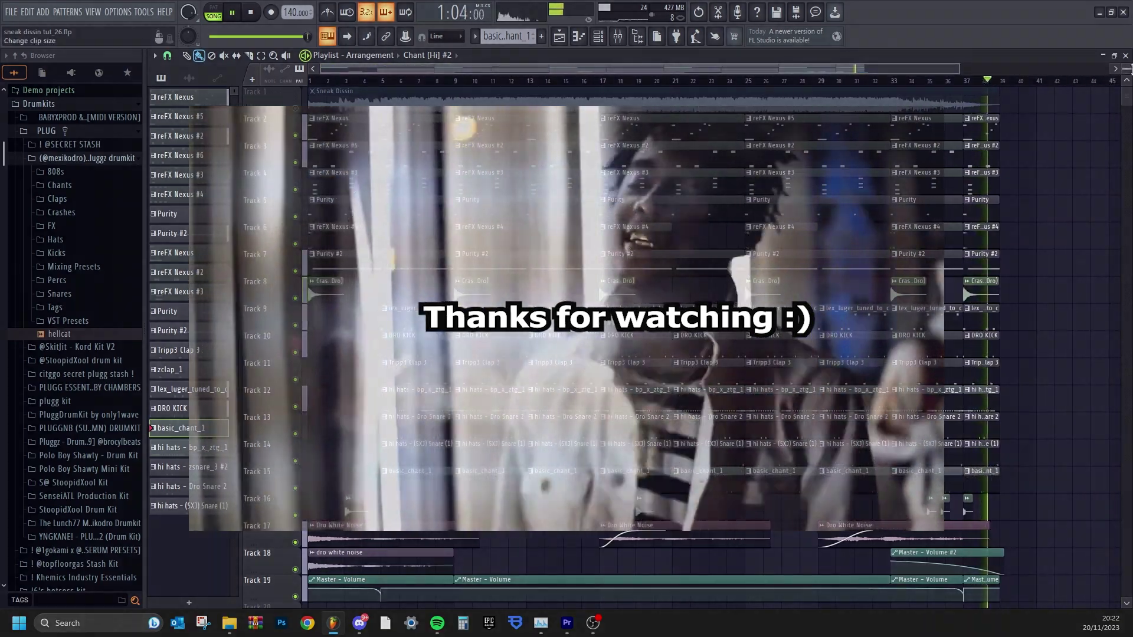
left_click_drag(1126, 69, 1127, 73)
key("space")
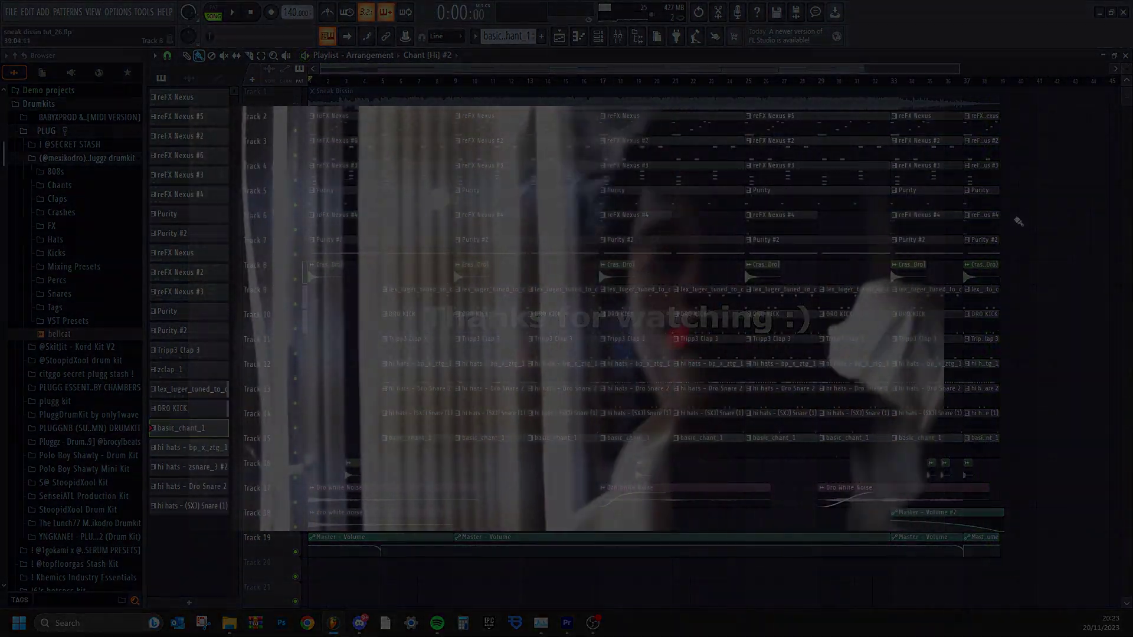